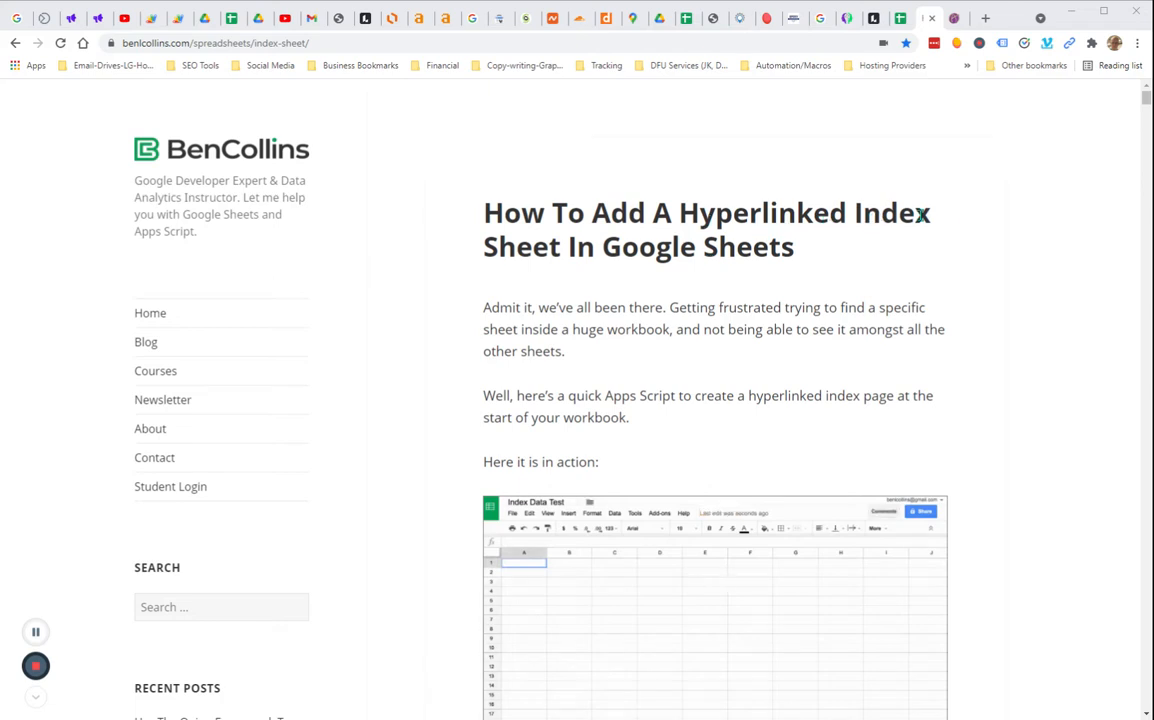
Scroll through the hyperlinked index sheet article to view its animated demo
{"action": "scroll", "coordinate": [976, 234], "scroll_direction": "down", "scroll_amount": 3}
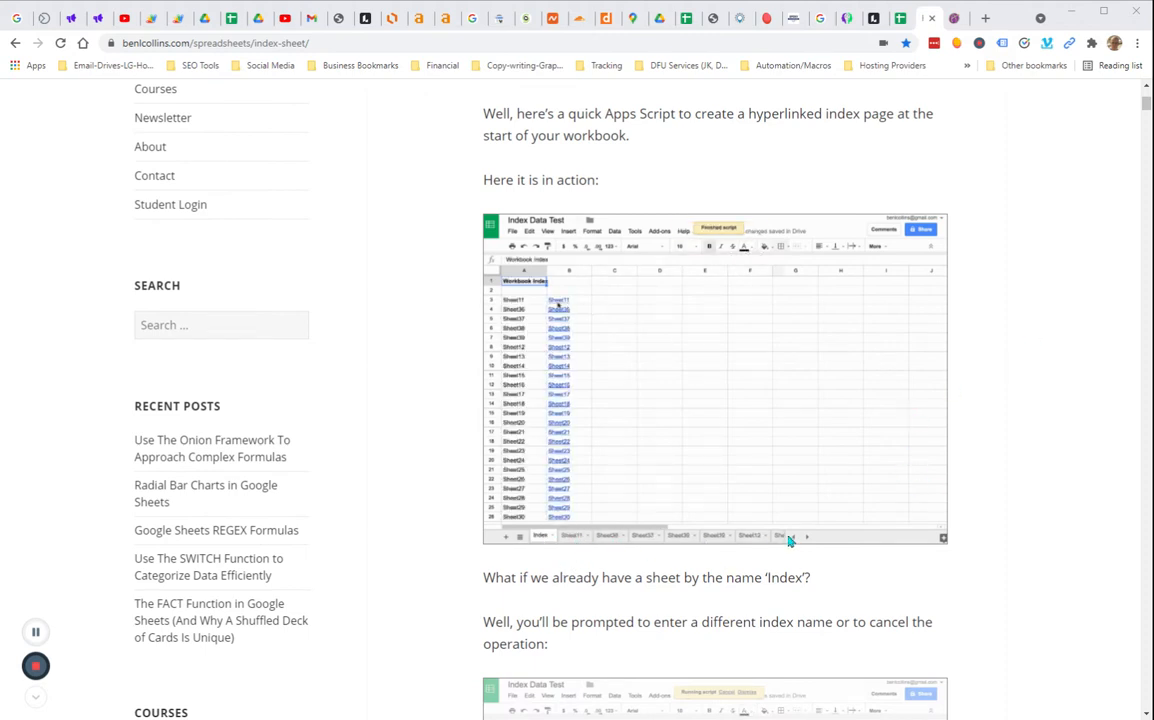
{"action": "scroll", "coordinate": [1033, 360], "scroll_direction": "up", "scroll_amount": 1}
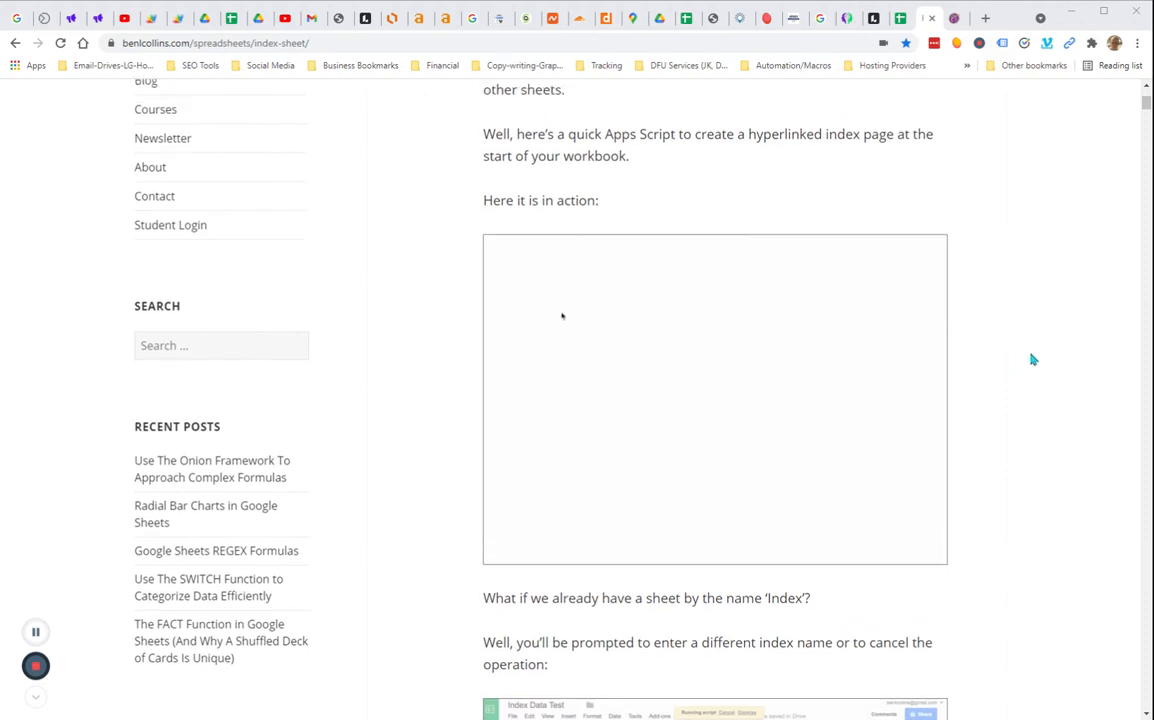
{"action": "scroll", "coordinate": [1030, 359], "scroll_direction": "up", "scroll_amount": 4}
Switch to the TemplateTab article and open its template link to the copy-document page
{"action": "left_click", "coordinate": [955, 20]}
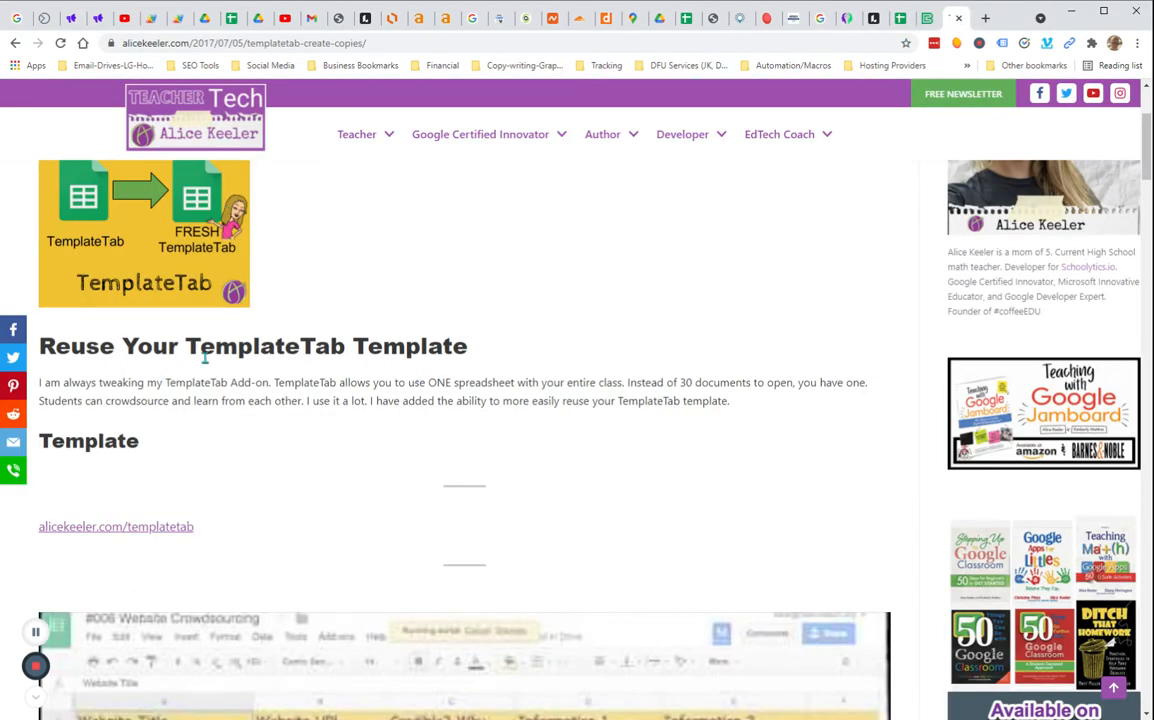
{"action": "left_click_drag", "start_coordinate": [189, 343], "coordinate": [344, 347]}
{"action": "left_click", "coordinate": [133, 530]}
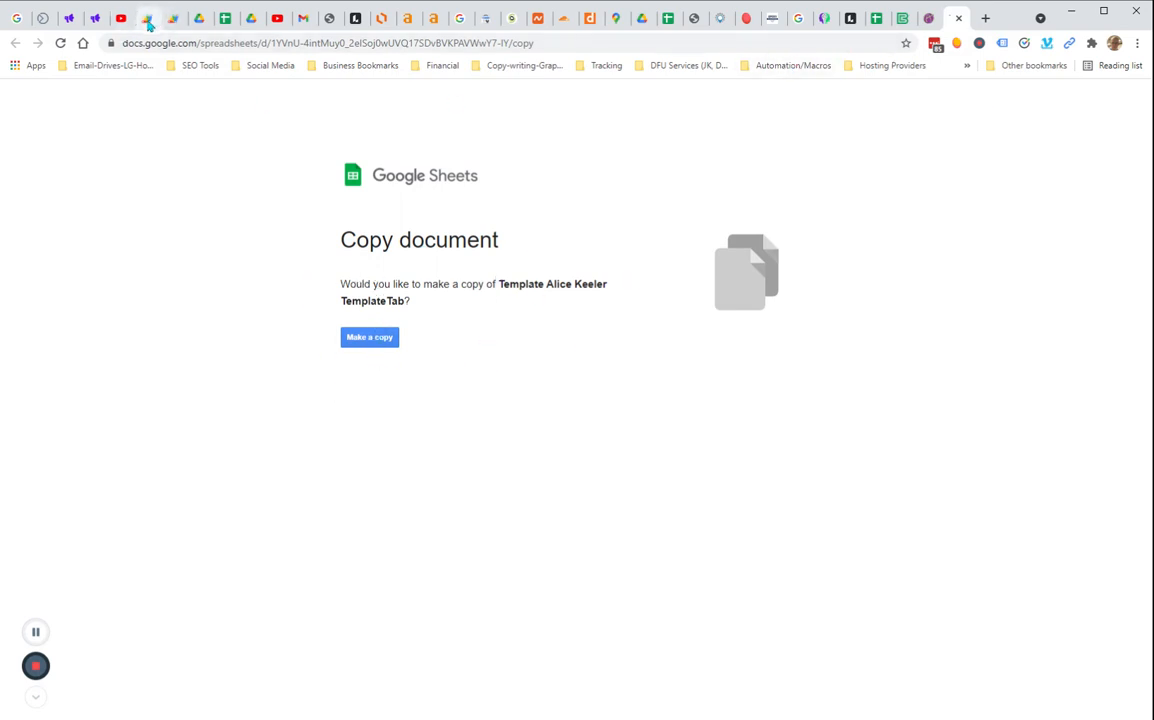
Select all the code in the Create Index and Template Tab script projects
{"action": "left_click_drag", "start_coordinate": [147, 22], "coordinate": [875, 22]}
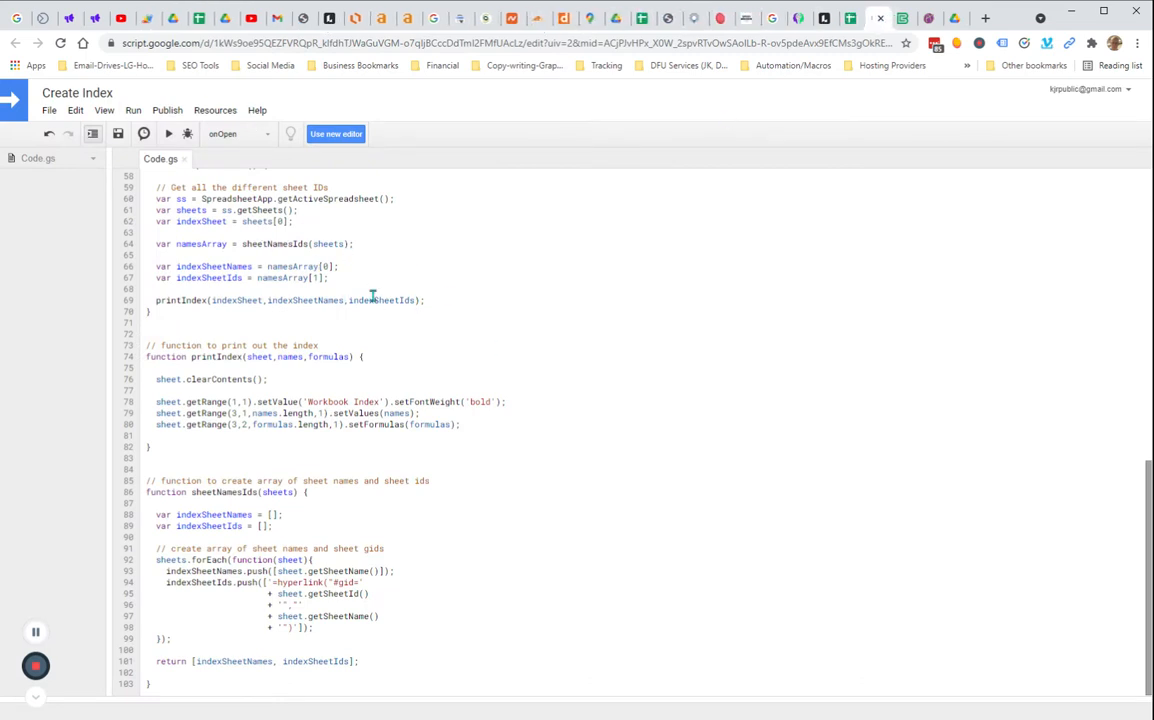
{"action": "key", "text": "ctrl+a"}
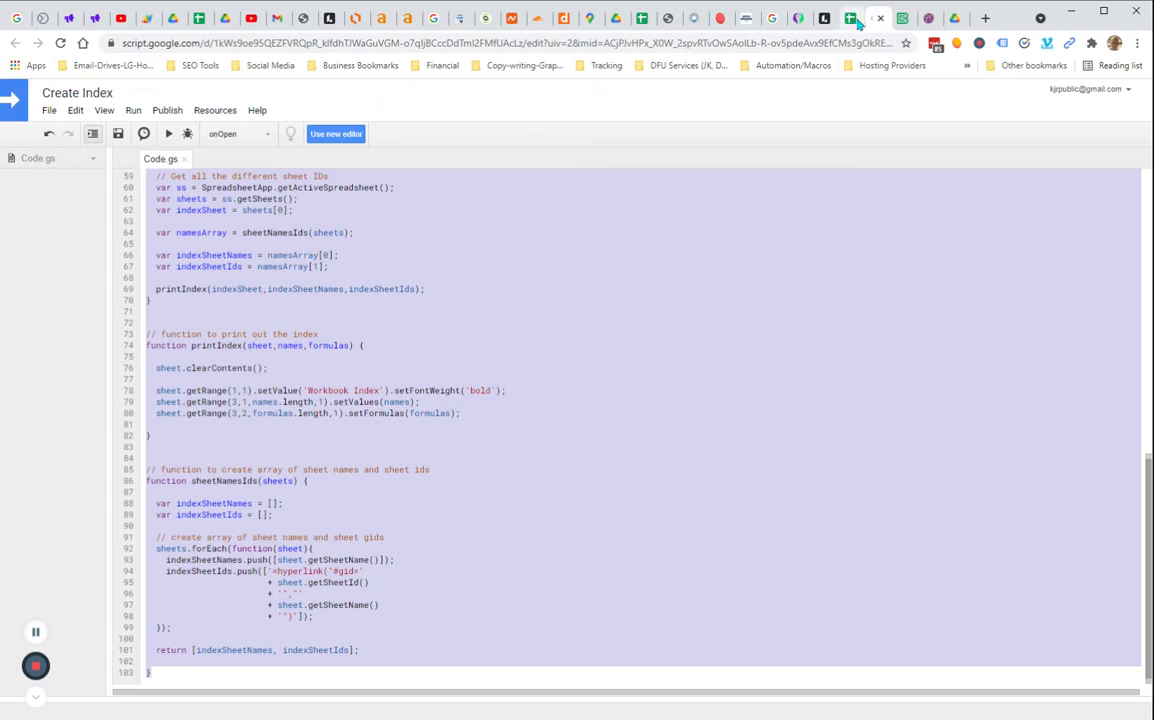
{"action": "left_click_drag", "start_coordinate": [145, 22], "coordinate": [880, 22]}
{"action": "left_click", "coordinate": [444, 333]}
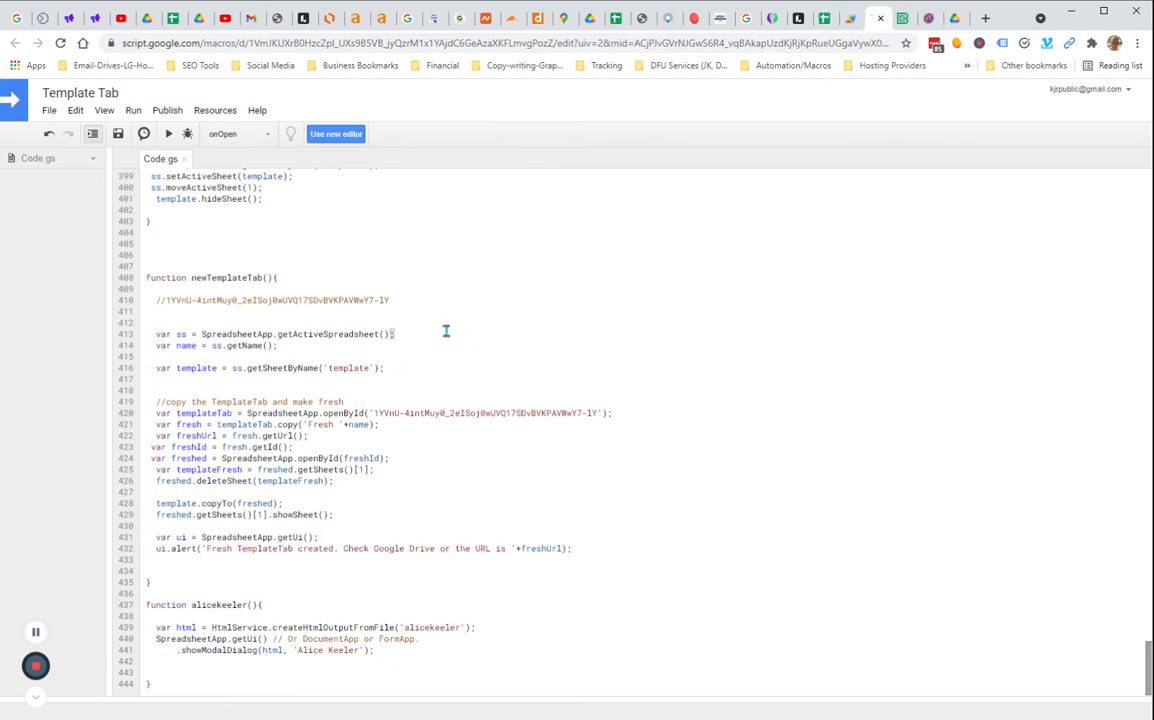
{"action": "key", "text": "ctrl+a"}
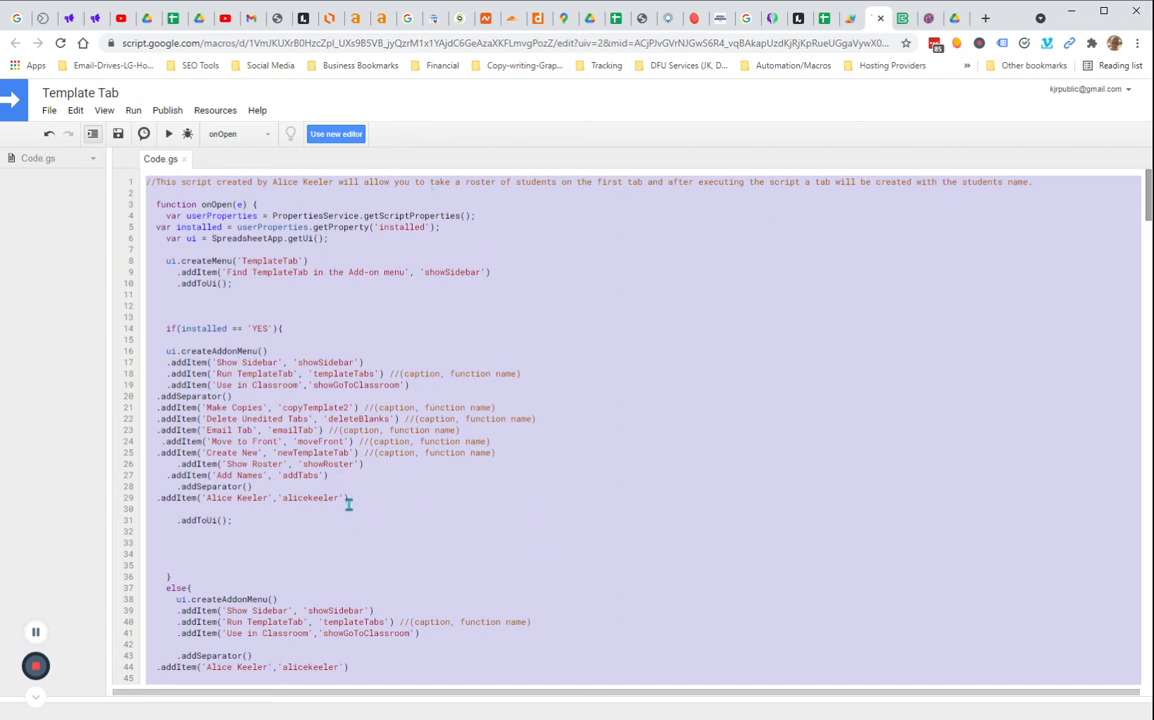
Switch to the Giant SpreadSheet and open the script editor to create a new Apps Script project
{"action": "left_click", "coordinate": [825, 22]}
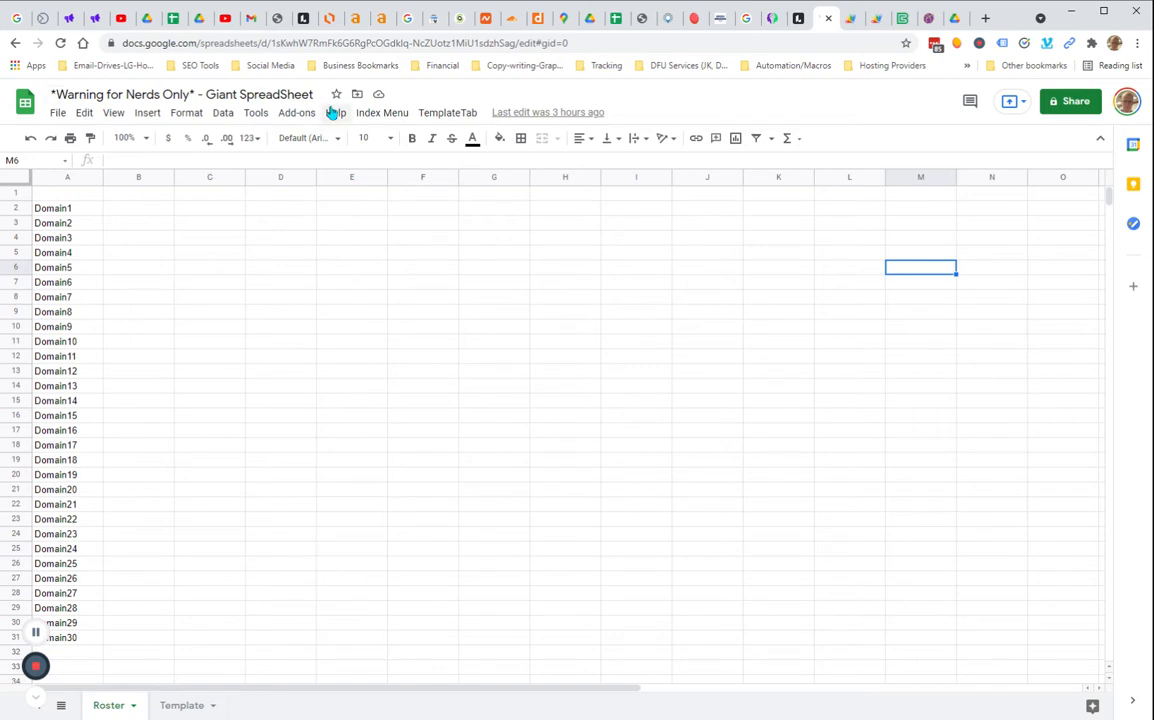
{"action": "left_click", "coordinate": [395, 115]}
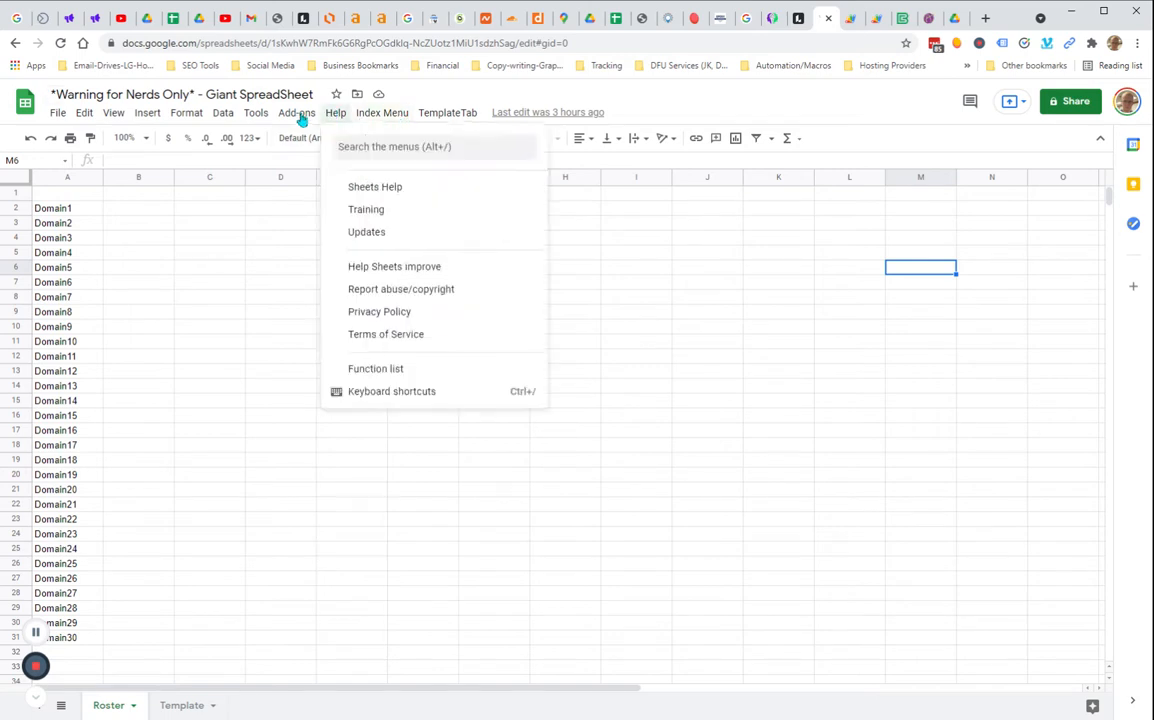
{"action": "mouse_move", "coordinate": [254, 117]}
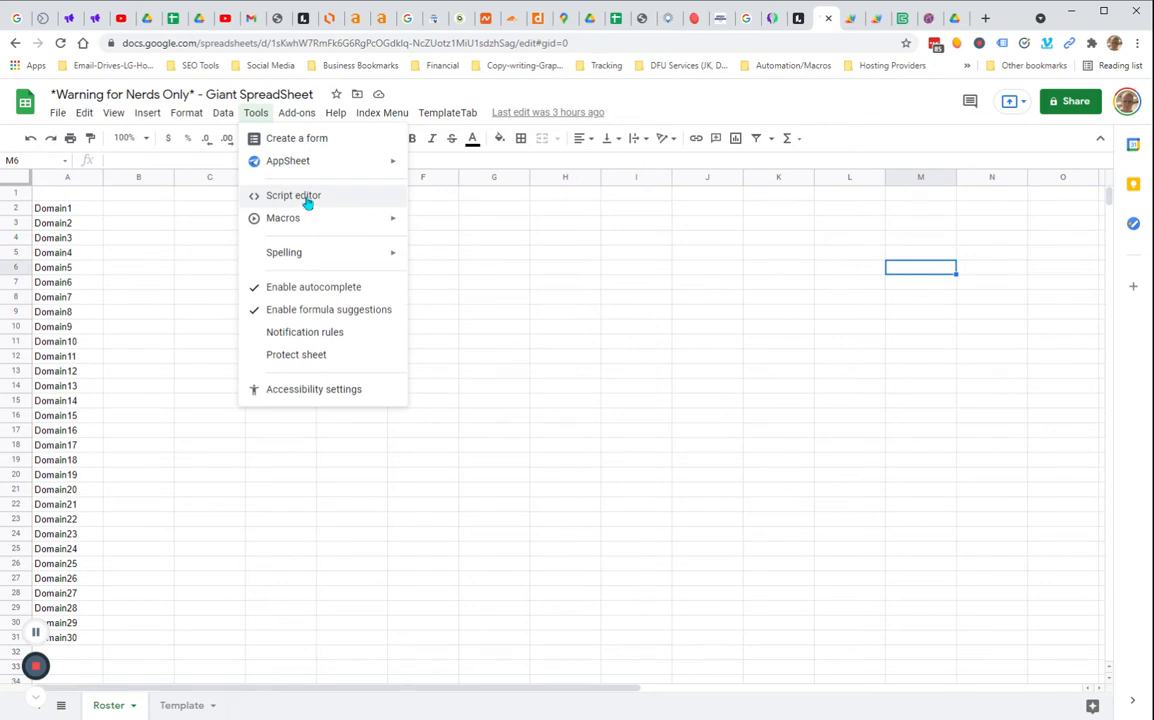
{"action": "left_click", "coordinate": [338, 199]}
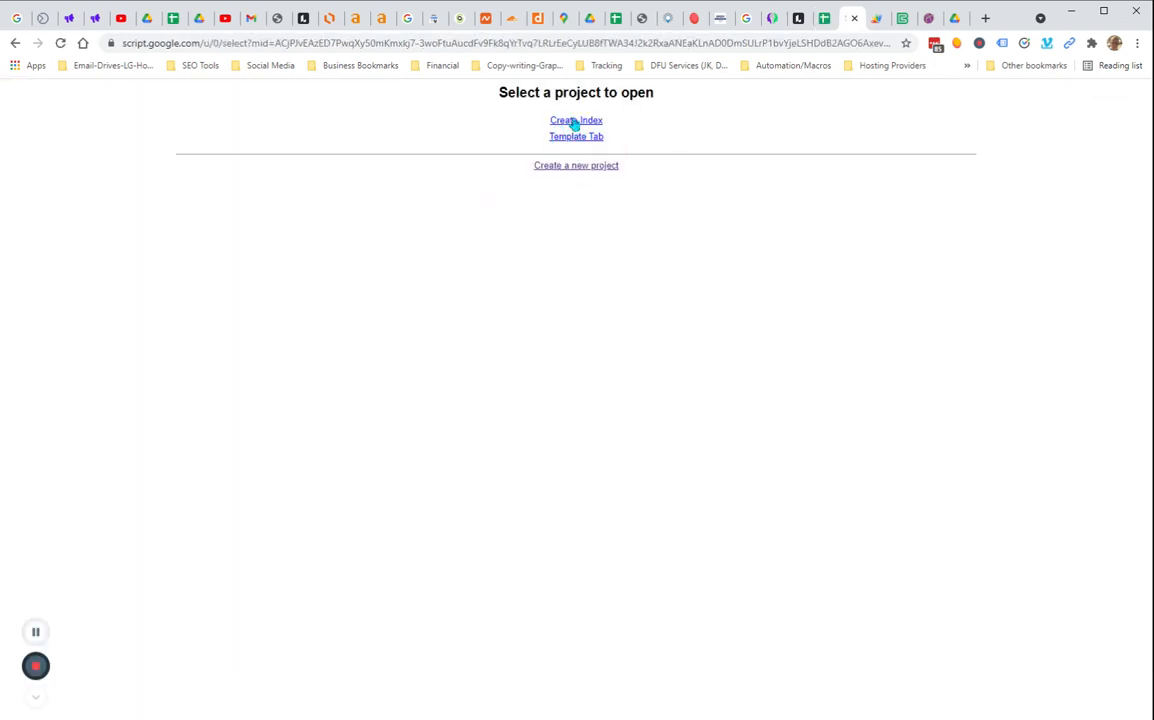
{"action": "left_click", "coordinate": [543, 166]}
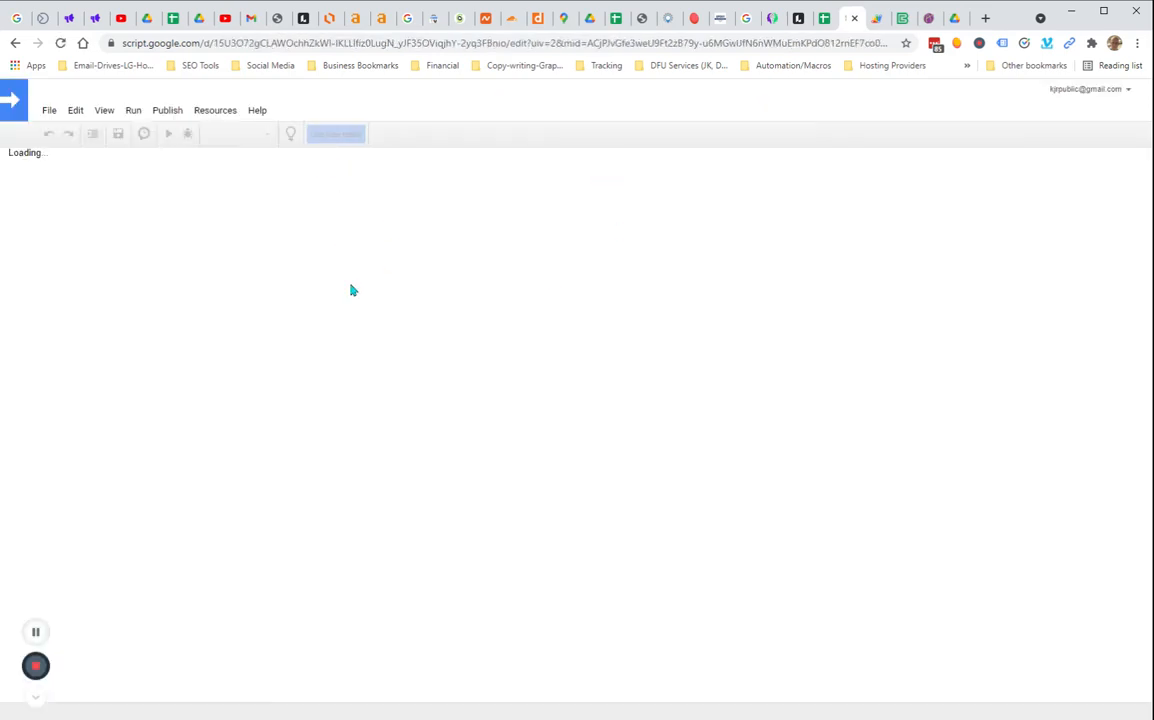
{"action": "key", "text": "ctrl+a"}
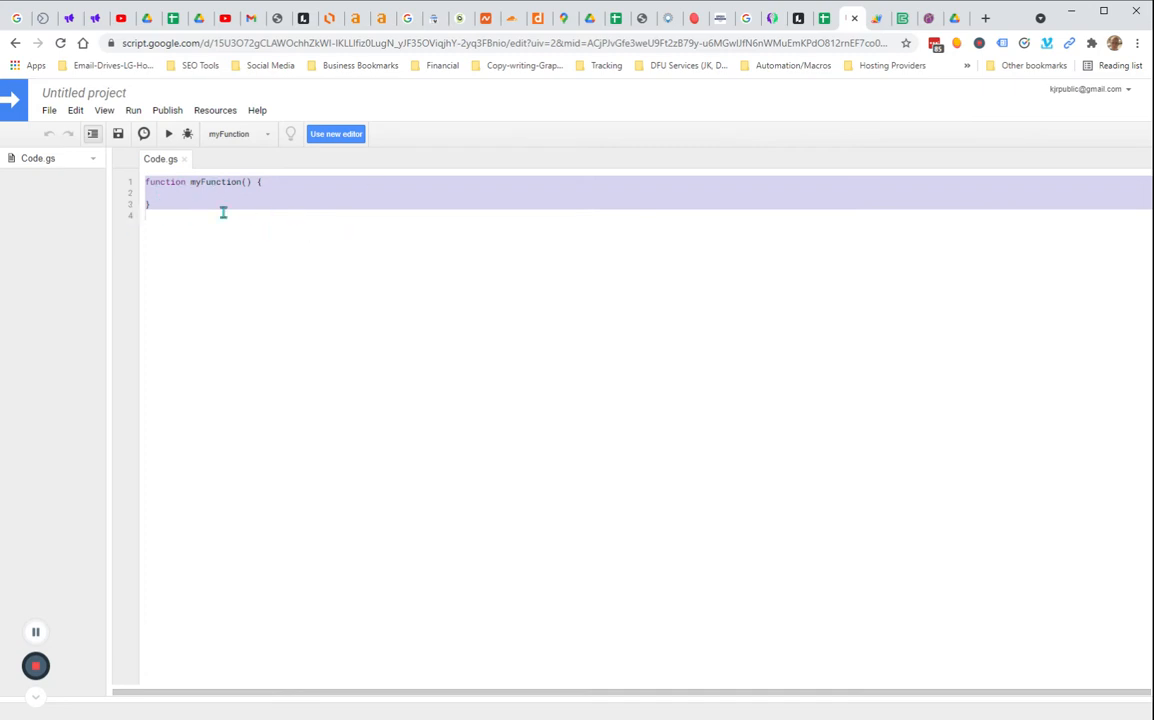
{"action": "left_click", "coordinate": [91, 94]}
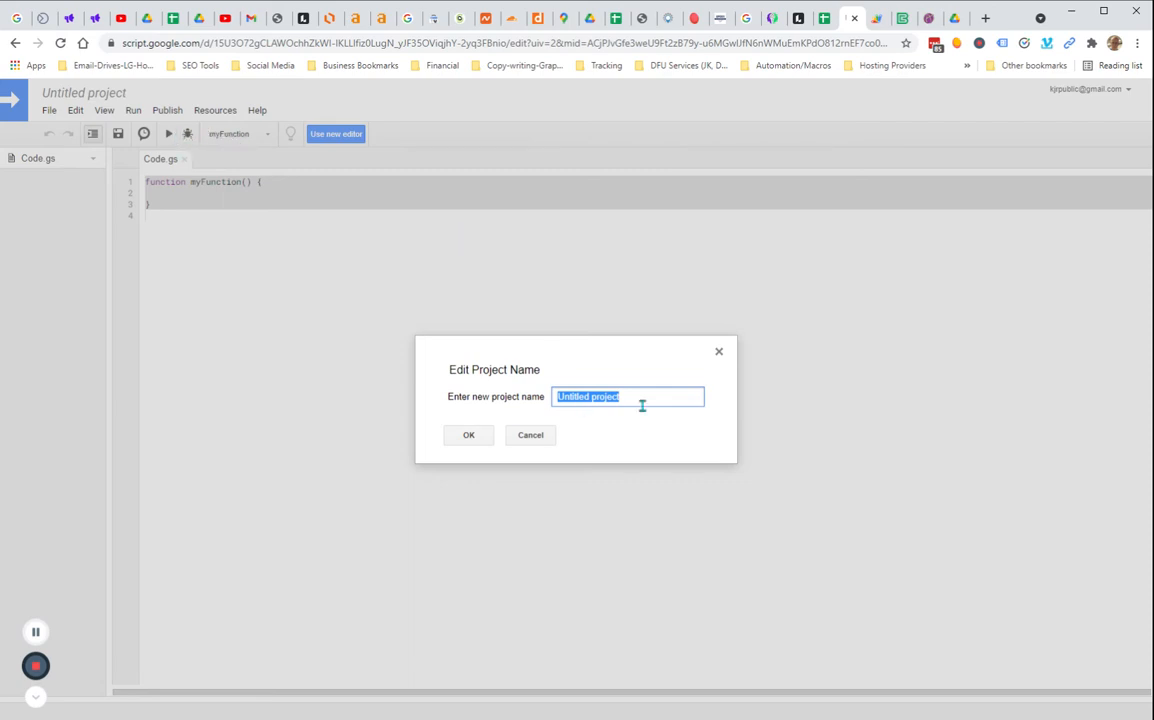
{"action": "left_click", "coordinate": [720, 353]}
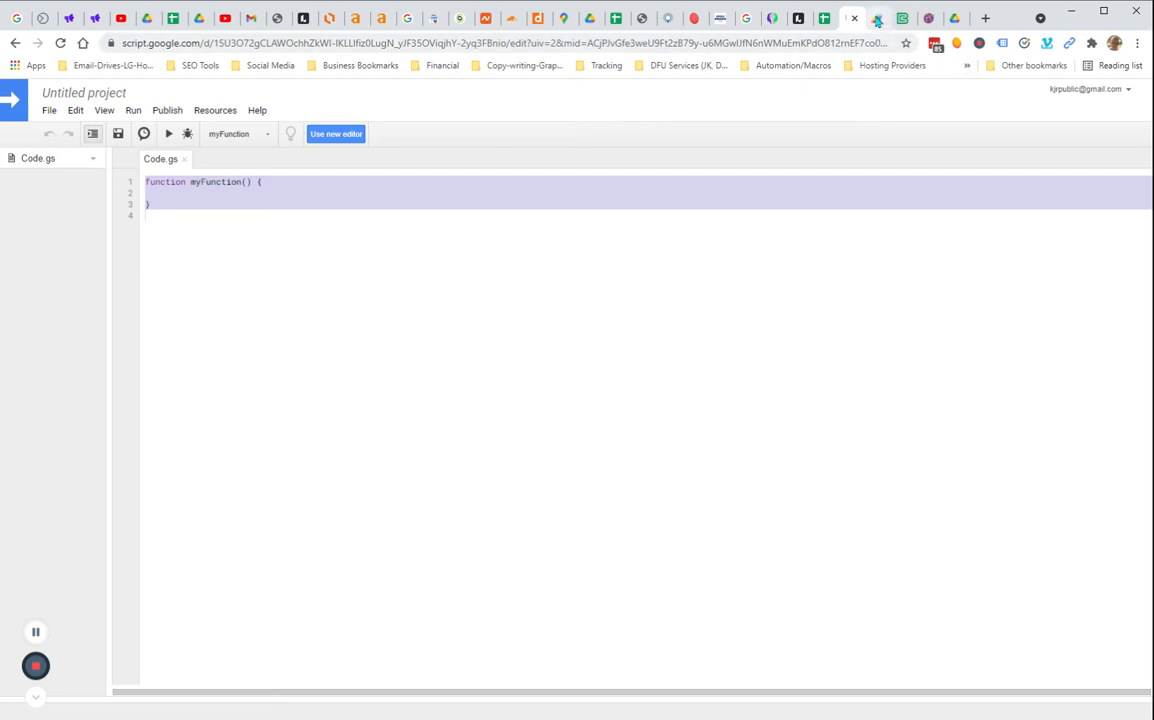
{"action": "left_click", "coordinate": [877, 21]}
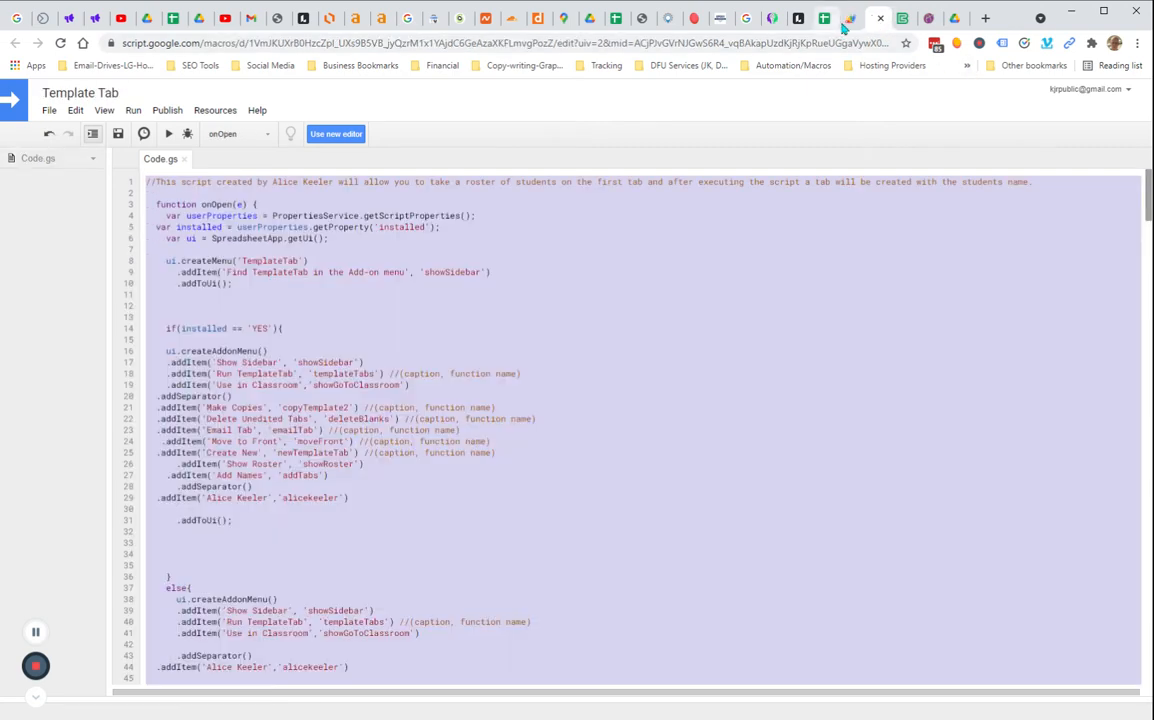
{"action": "left_click", "coordinate": [847, 25]}
{"action": "left_click", "coordinate": [47, 111]}
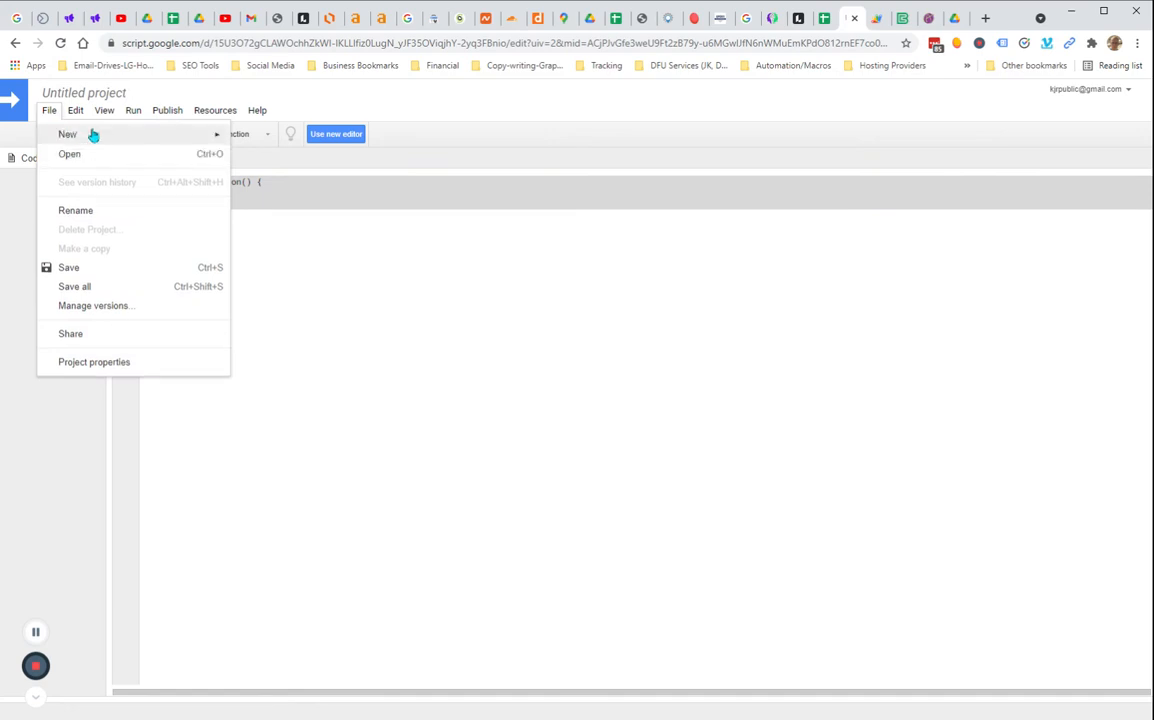
{"action": "mouse_move", "coordinate": [137, 138]}
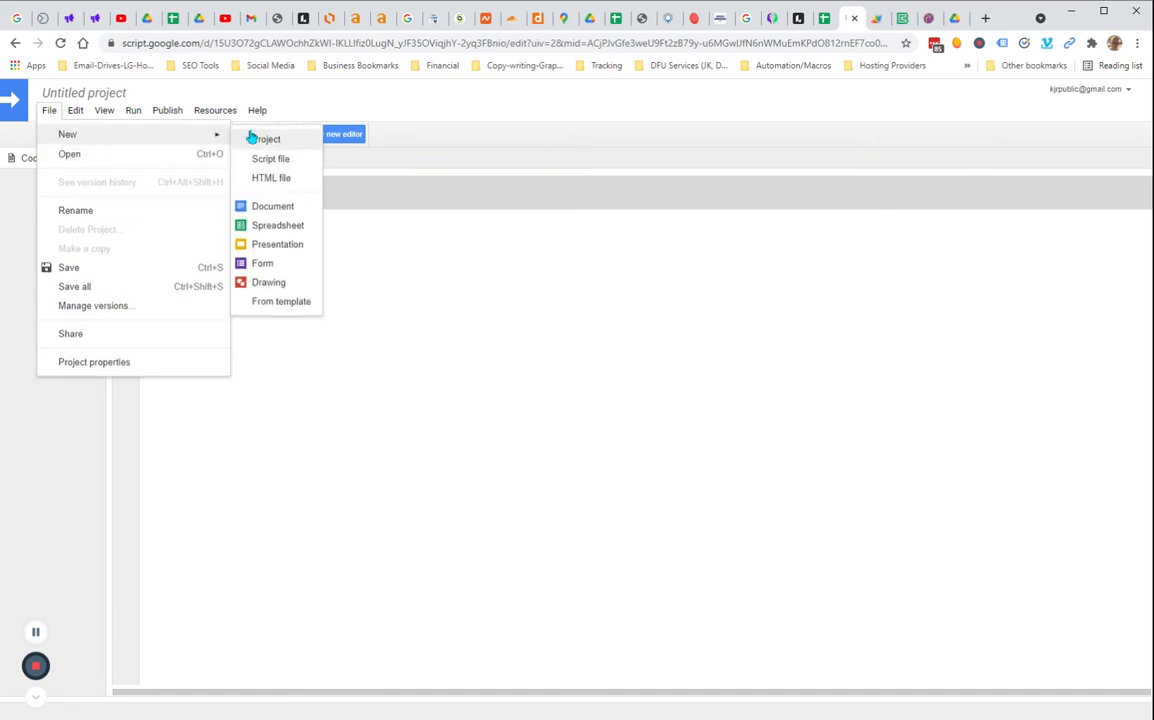
{"action": "left_click", "coordinate": [569, 97]}
Switch to the spreadsheet and compare its Roster and Template sheets
{"action": "left_click", "coordinate": [822, 31]}
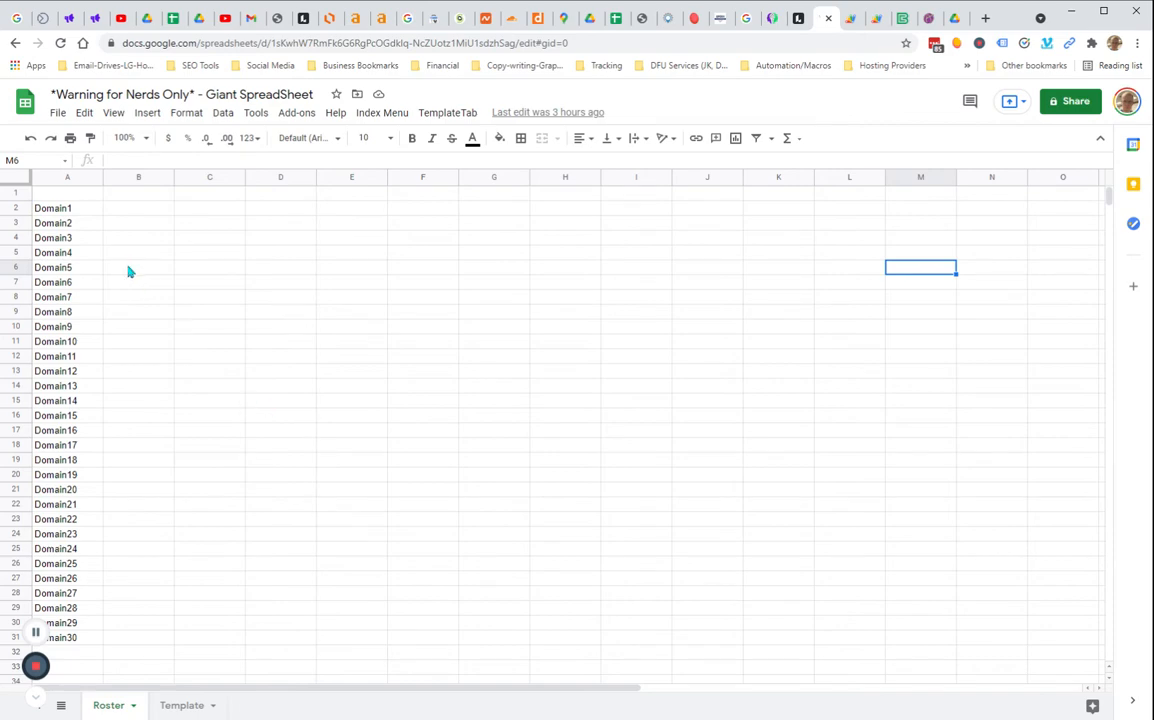
{"action": "left_click", "coordinate": [182, 705]}
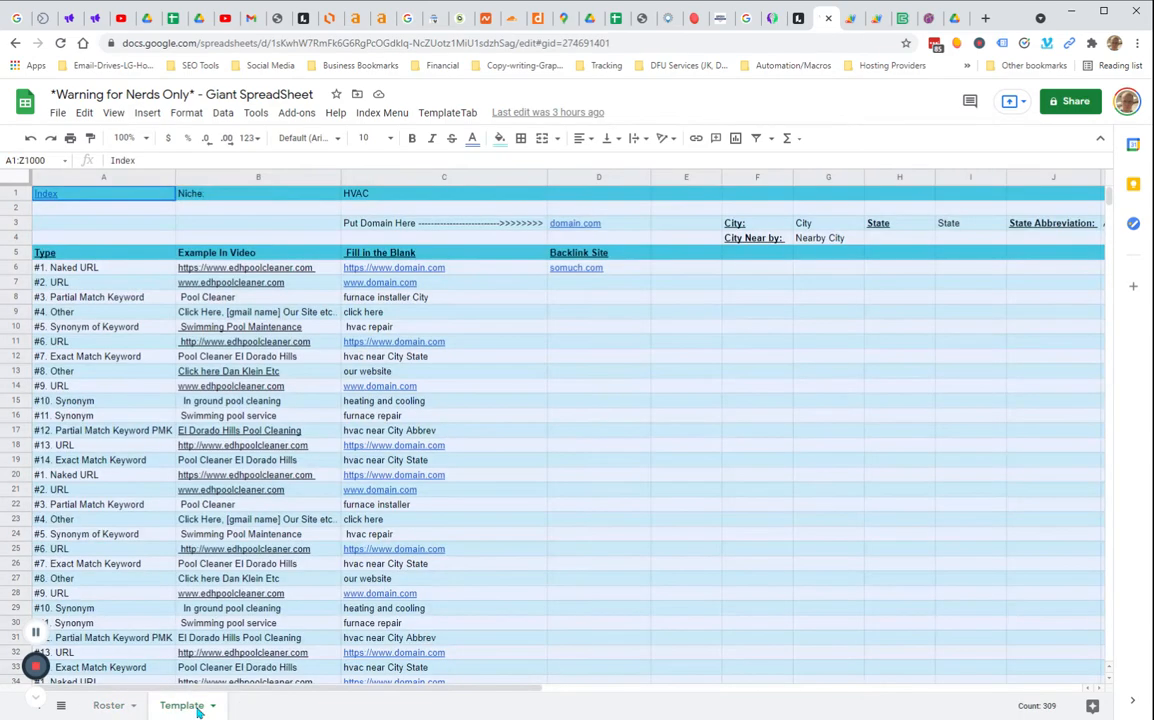
{"action": "left_click", "coordinate": [112, 705]}
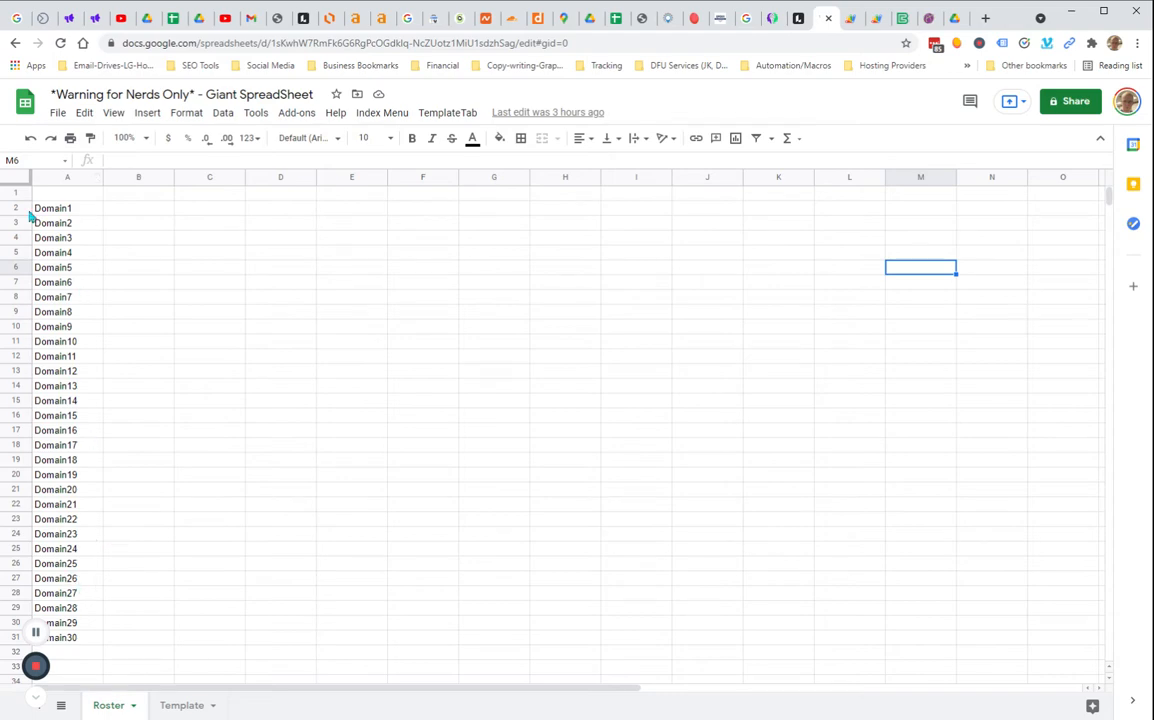
{"action": "left_click", "coordinate": [182, 705]}
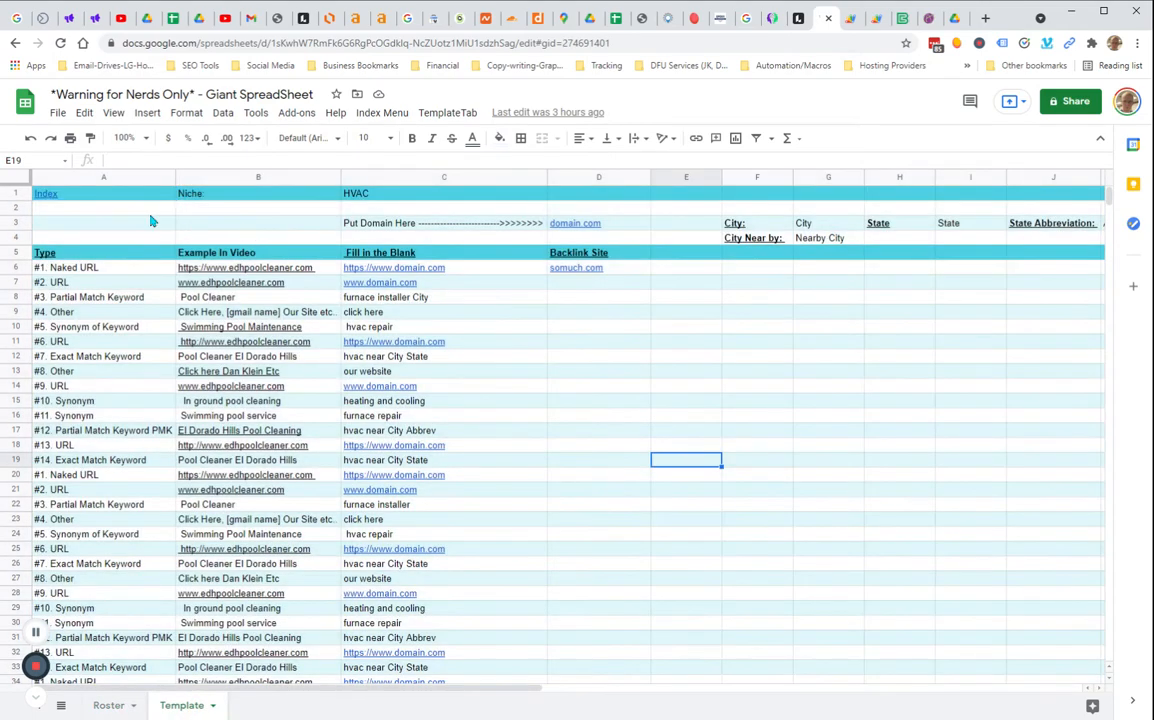
Inspect the Template sheet's cells, including the niche, domain cell and the formula in C6
{"action": "left_click", "coordinate": [928, 341]}
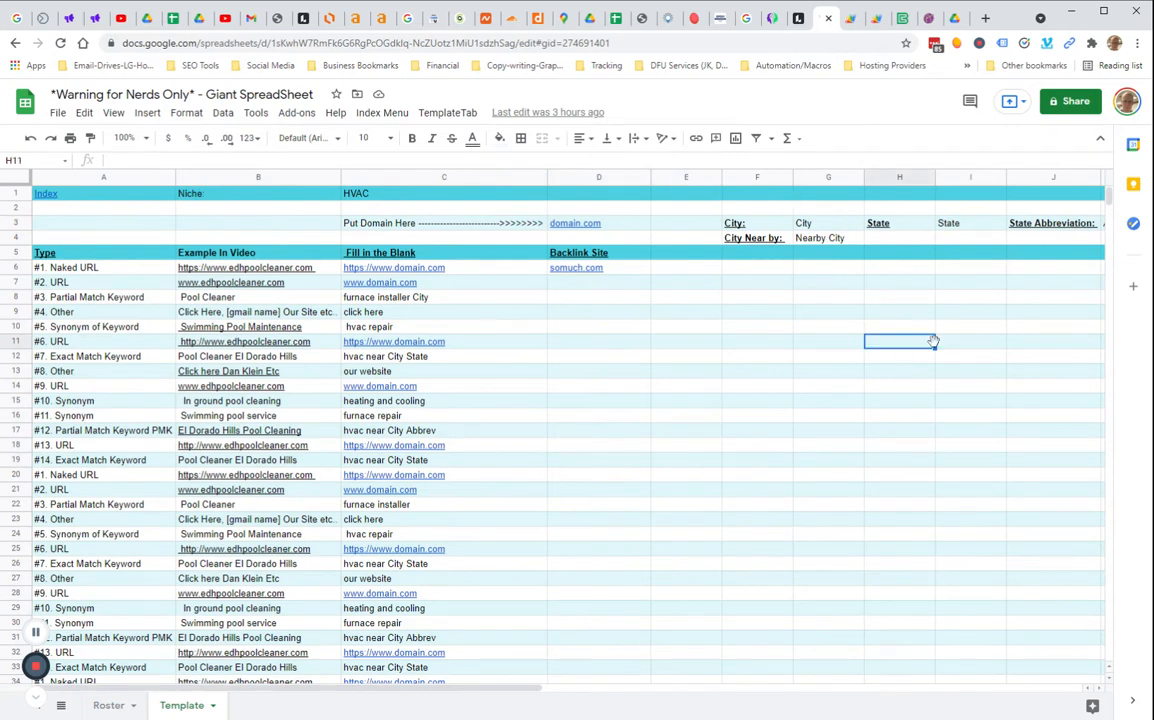
{"action": "left_click", "coordinate": [420, 199]}
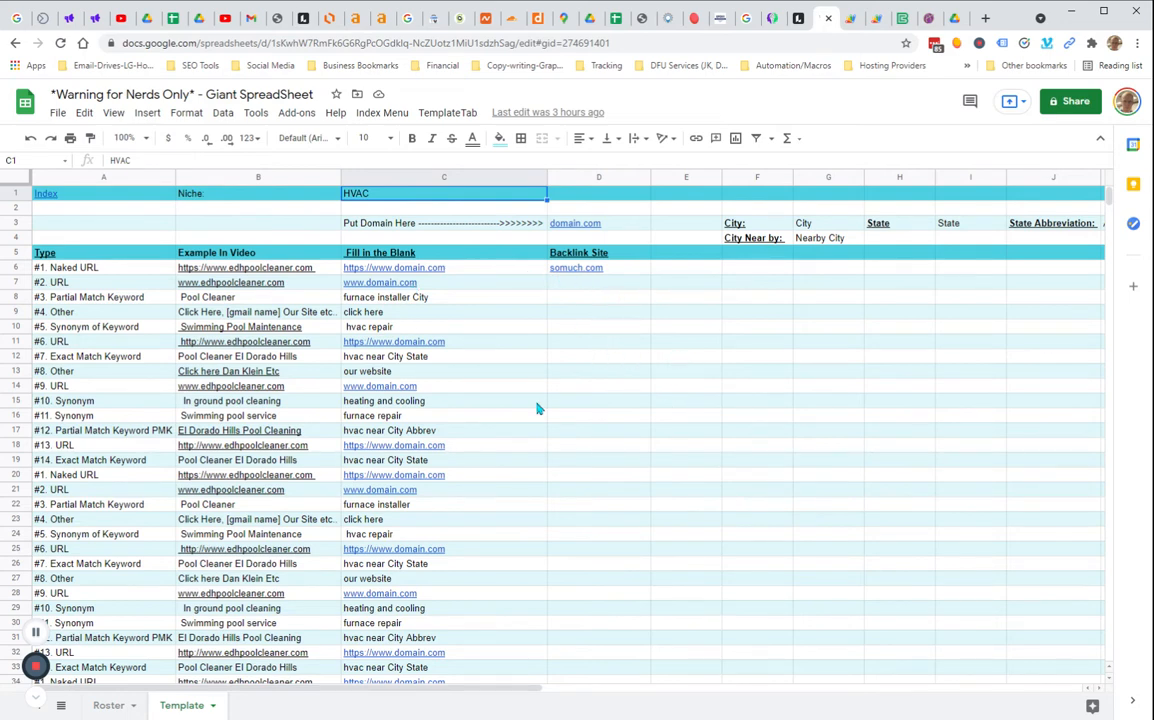
{"action": "left_click_drag", "start_coordinate": [113, 270], "coordinate": [143, 466]}
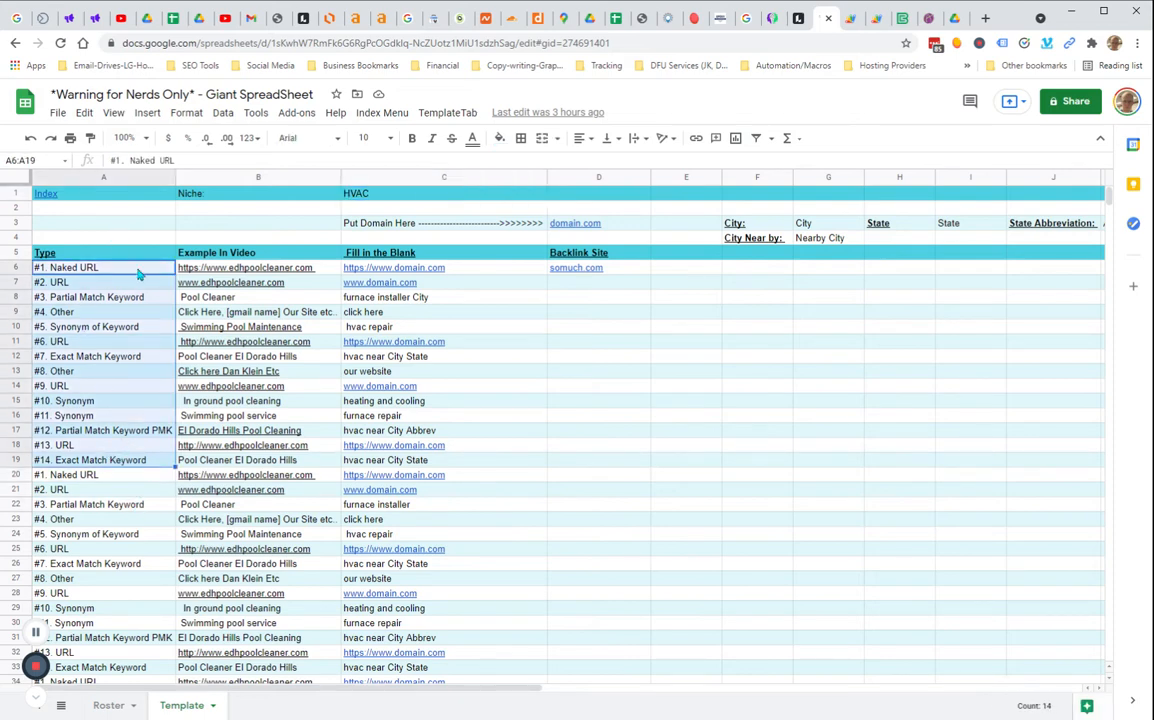
{"action": "left_click_drag", "start_coordinate": [652, 287], "coordinate": [690, 298]}
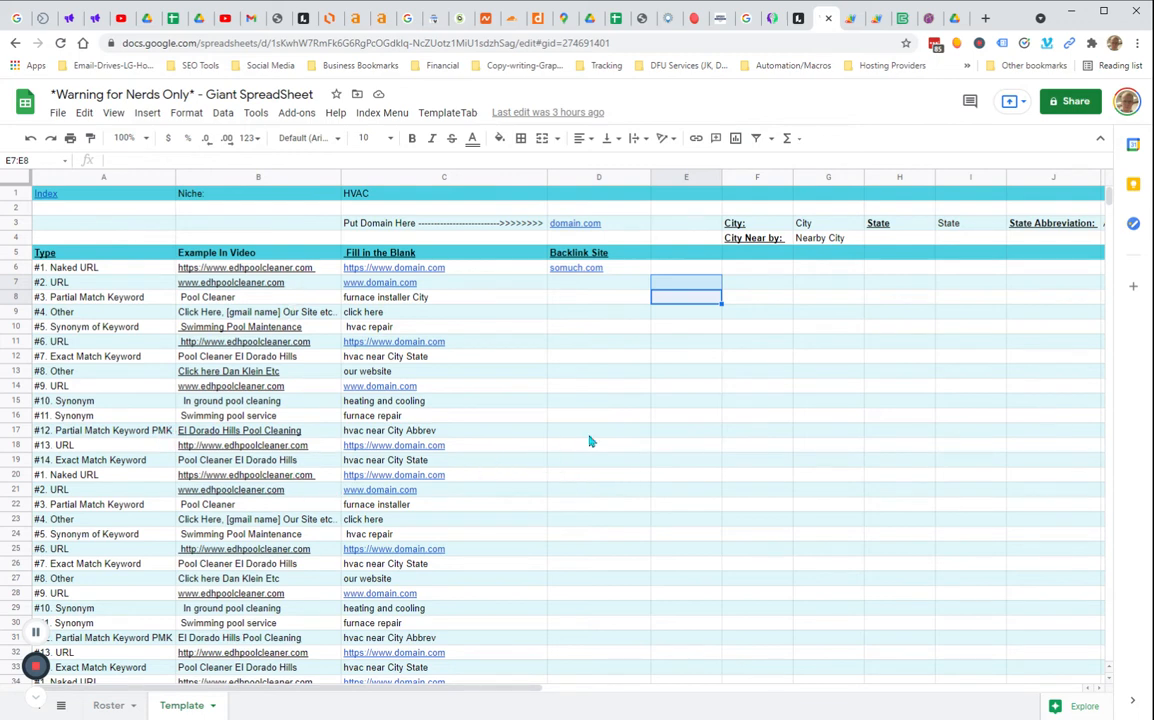
{"action": "left_click", "coordinate": [626, 270]}
{"action": "left_click", "coordinate": [788, 449]}
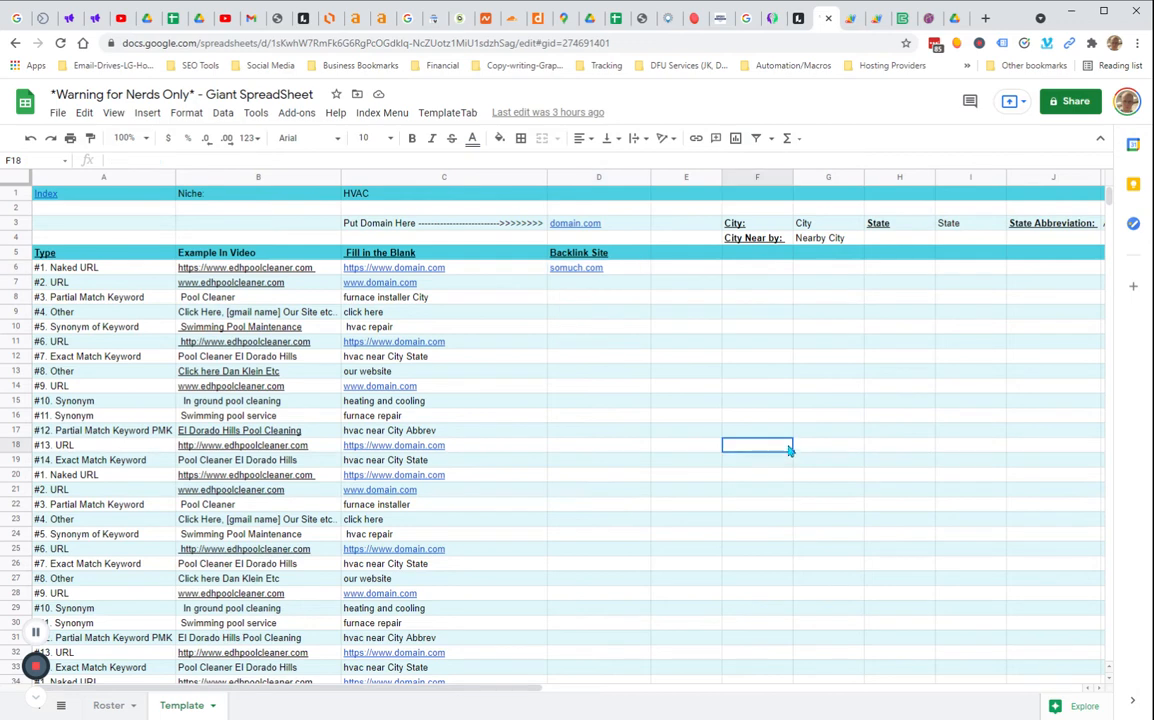
{"action": "left_click", "coordinate": [612, 225]}
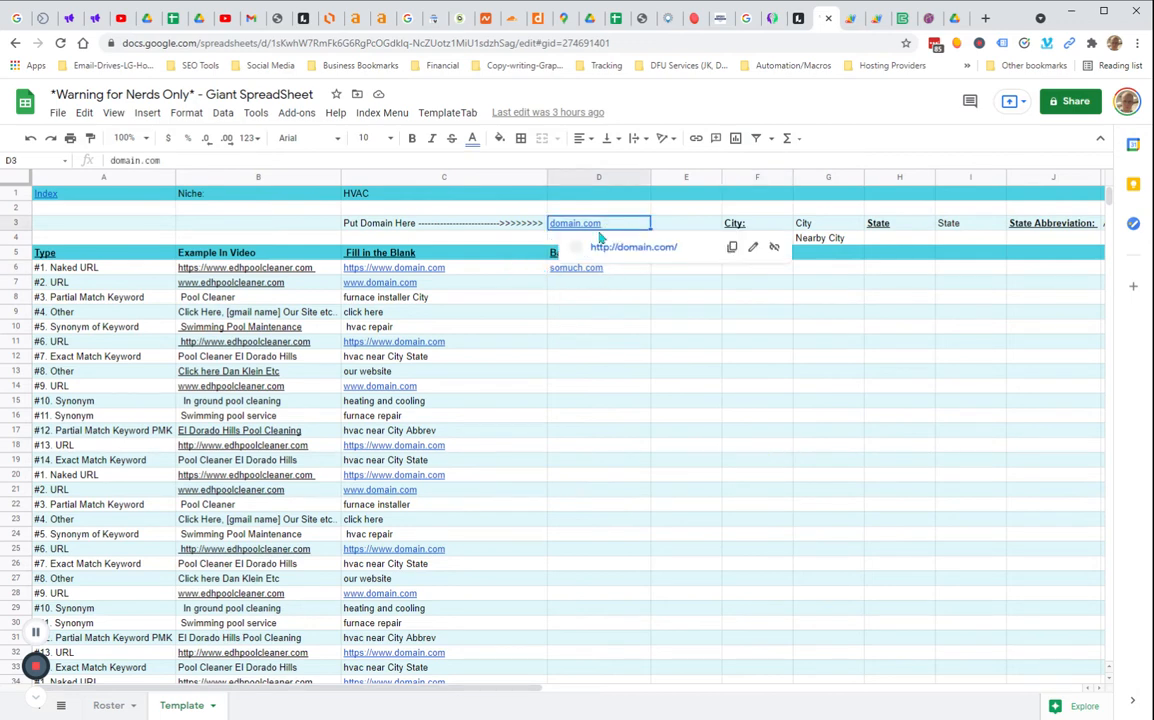
{"action": "left_click", "coordinate": [440, 268]}
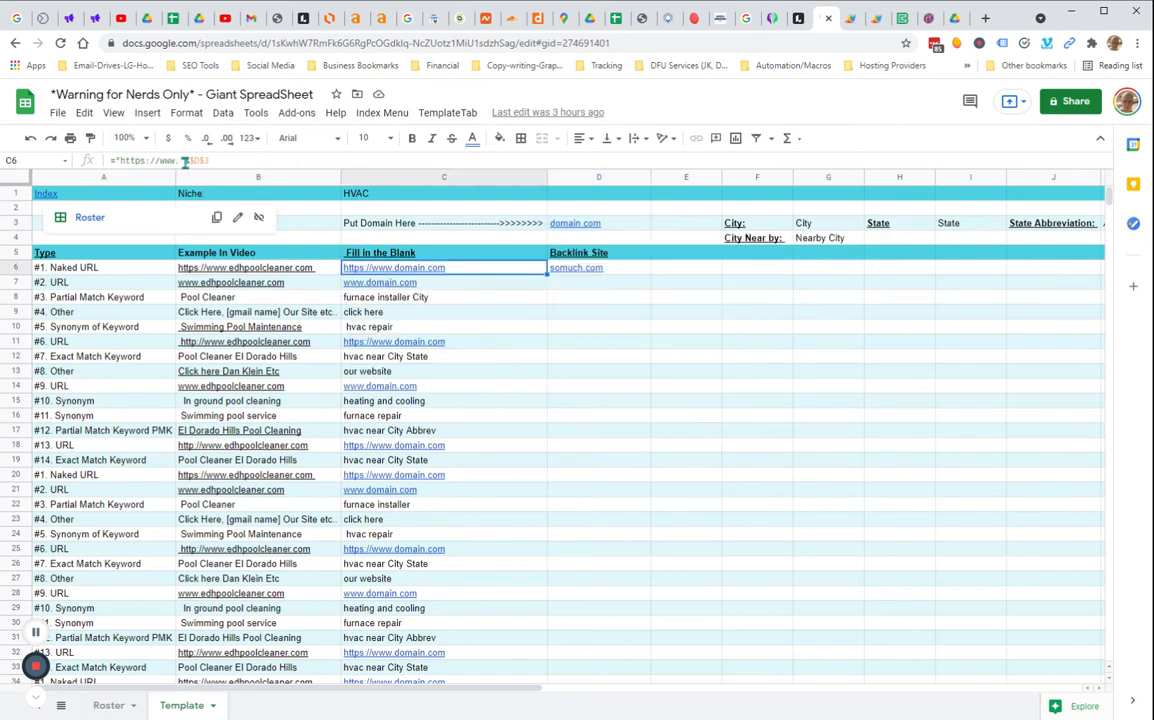
Enter hvacseattle.com as the domain in D3 of the Template sheet
{"action": "left_click", "coordinate": [599, 226]}
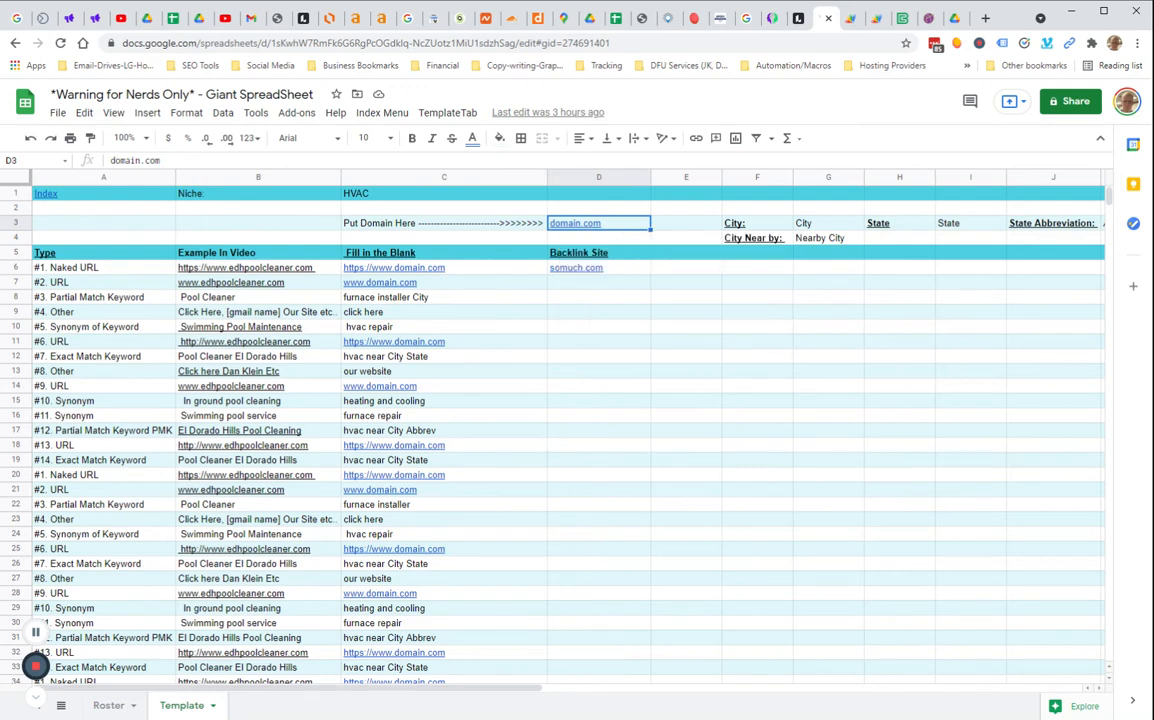
{"action": "type", "text": "hva"}
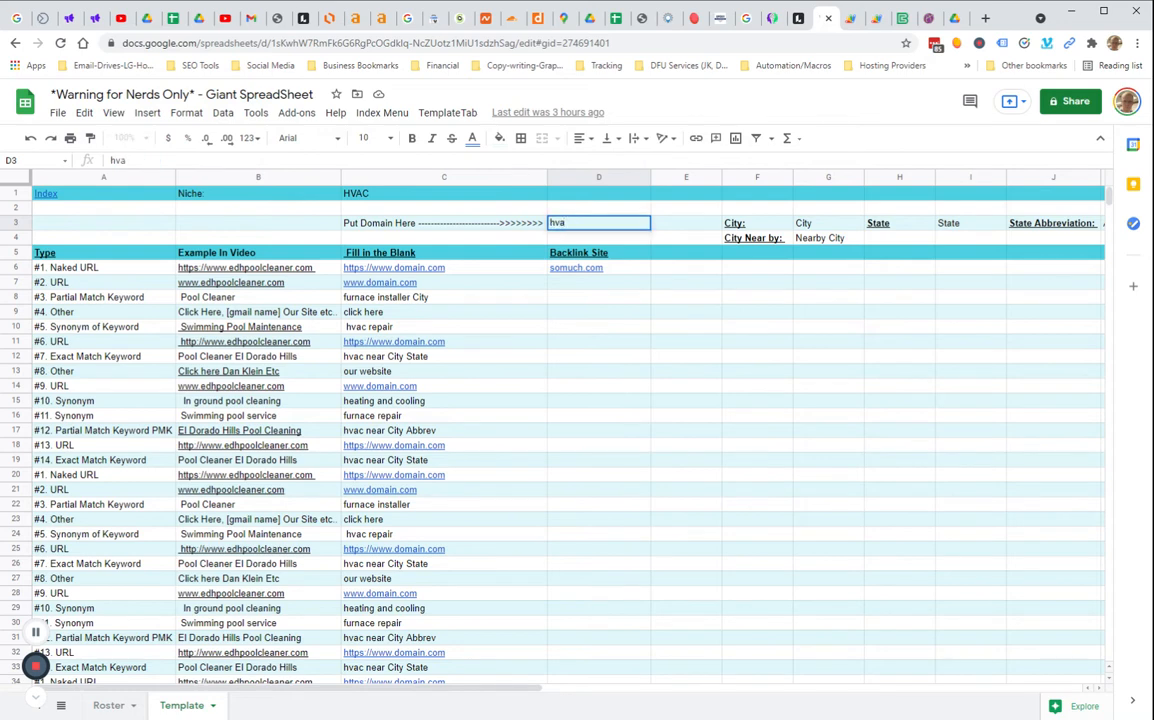
{"action": "type", "text": "cseattle.com"}
{"action": "key", "text": "Return"}
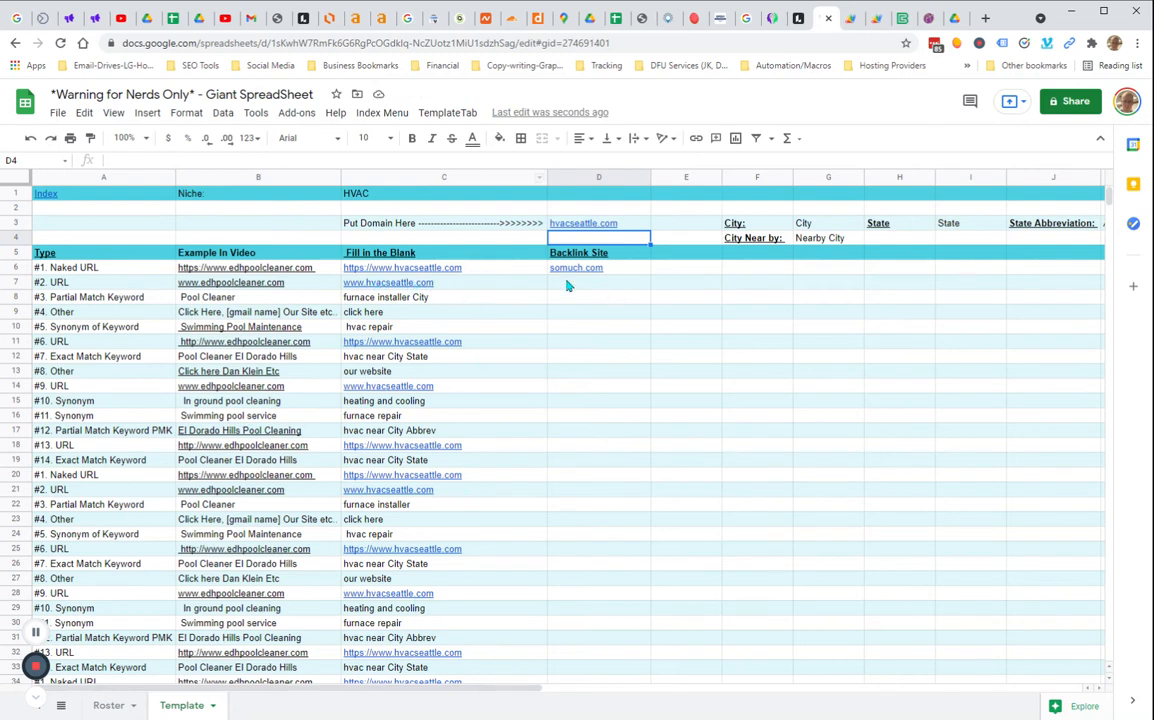
Enter Seattle as the city and Washington as the state in the Template sheet's header
{"action": "left_click", "coordinate": [822, 225]}
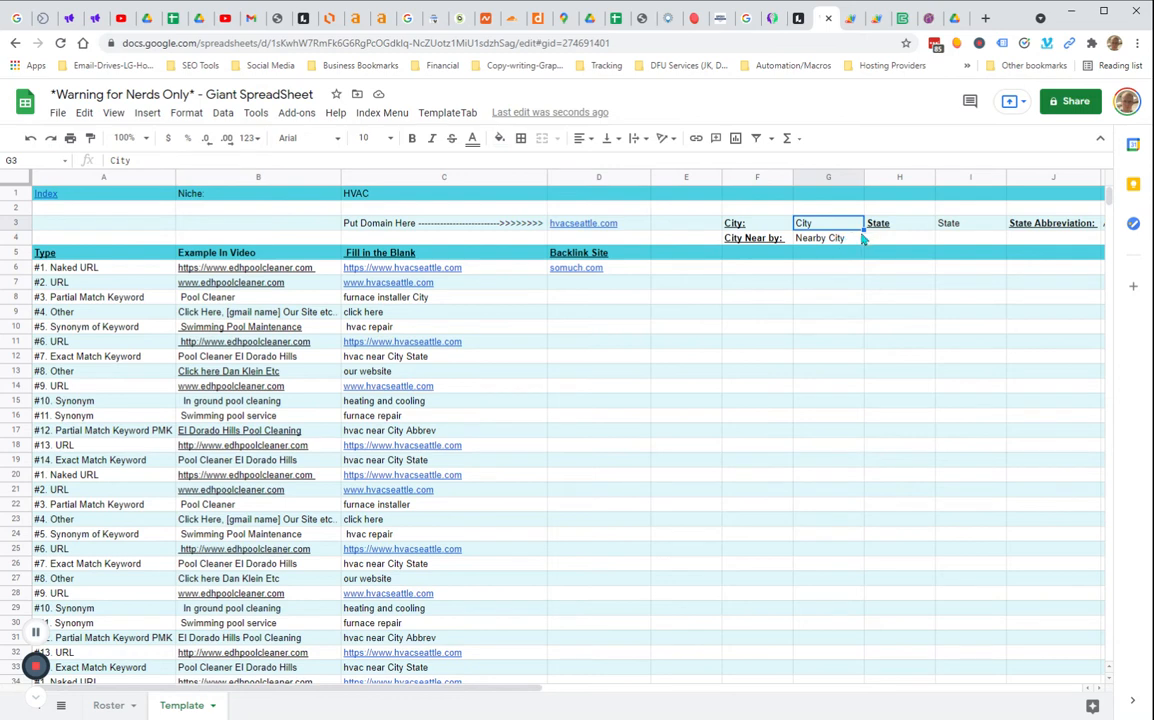
{"action": "type", "text": "Seattle"}
{"action": "key", "text": "Tab"}
{"action": "key", "text": "Tab"}
{"action": "type", "text": "W"}
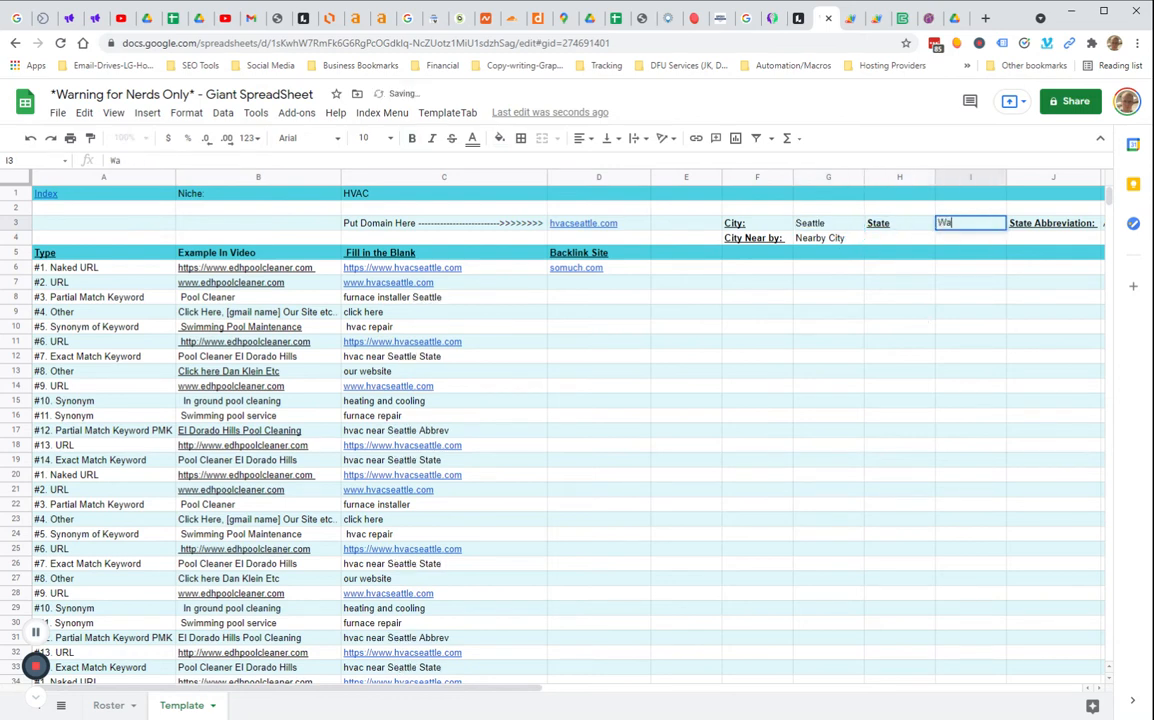
{"action": "key", "text": "BackSpace"}
{"action": "type", "text": "ashington"}
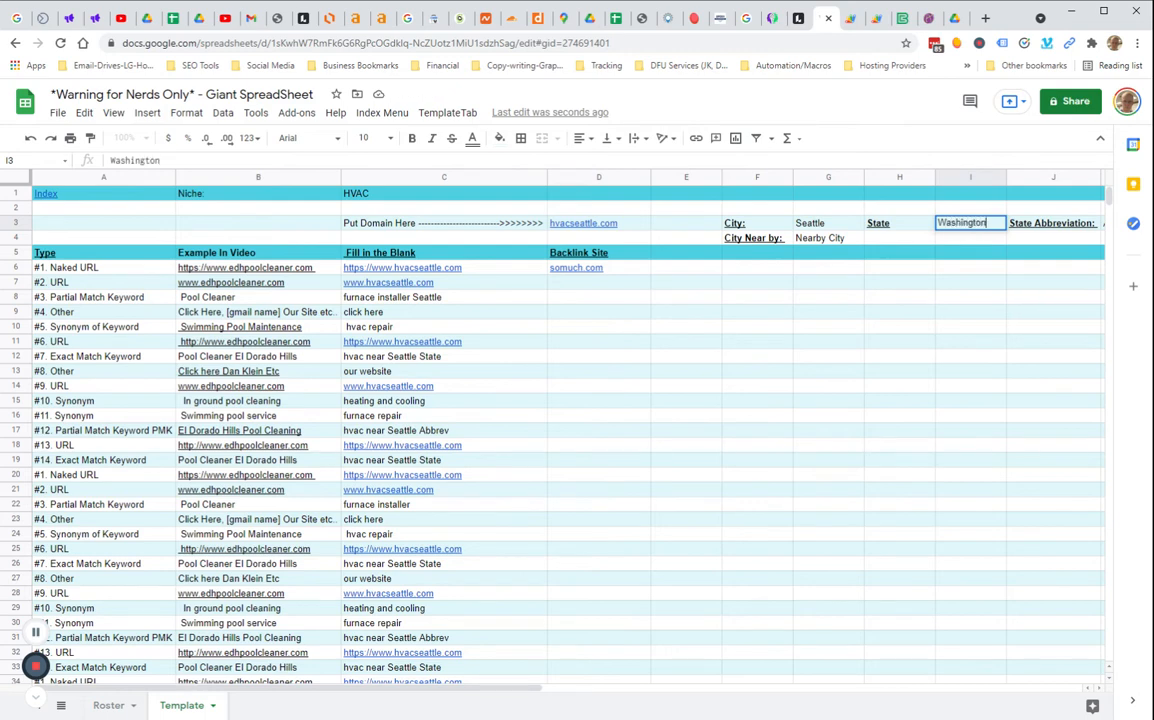
Set the state abbreviation to WA and the nearby city to Bellevue
{"action": "key", "text": "Tab"}
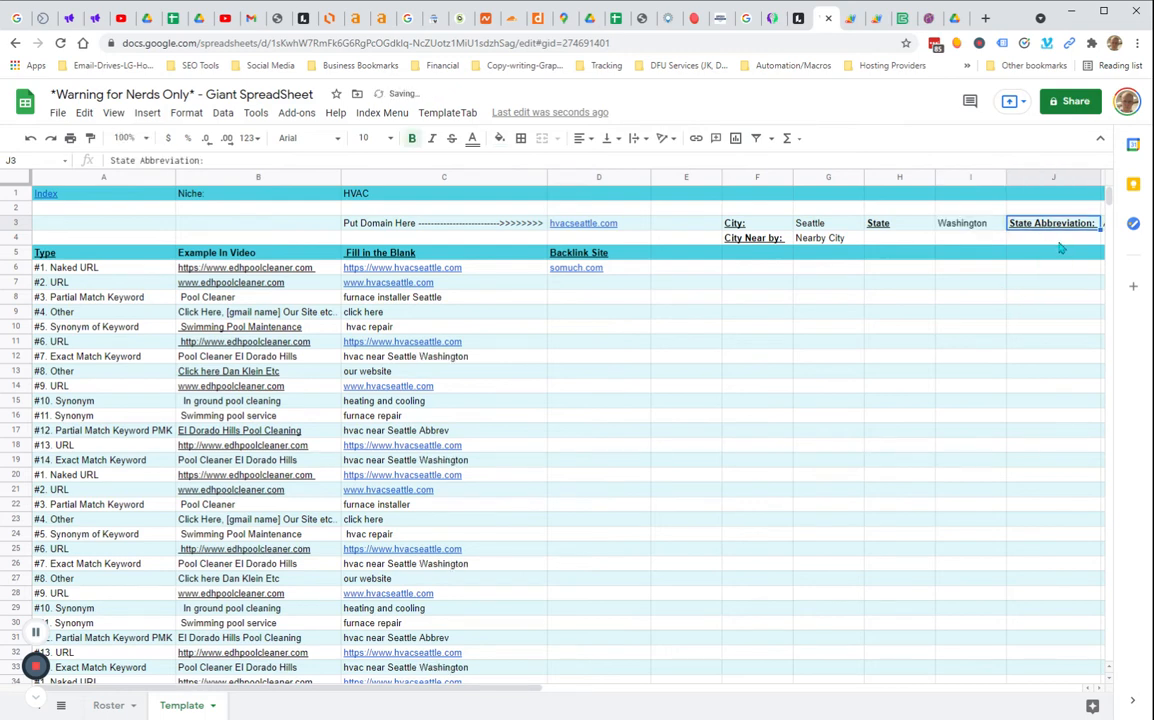
{"action": "key", "text": "Tab"}
{"action": "type", "text": "Abbrev"}
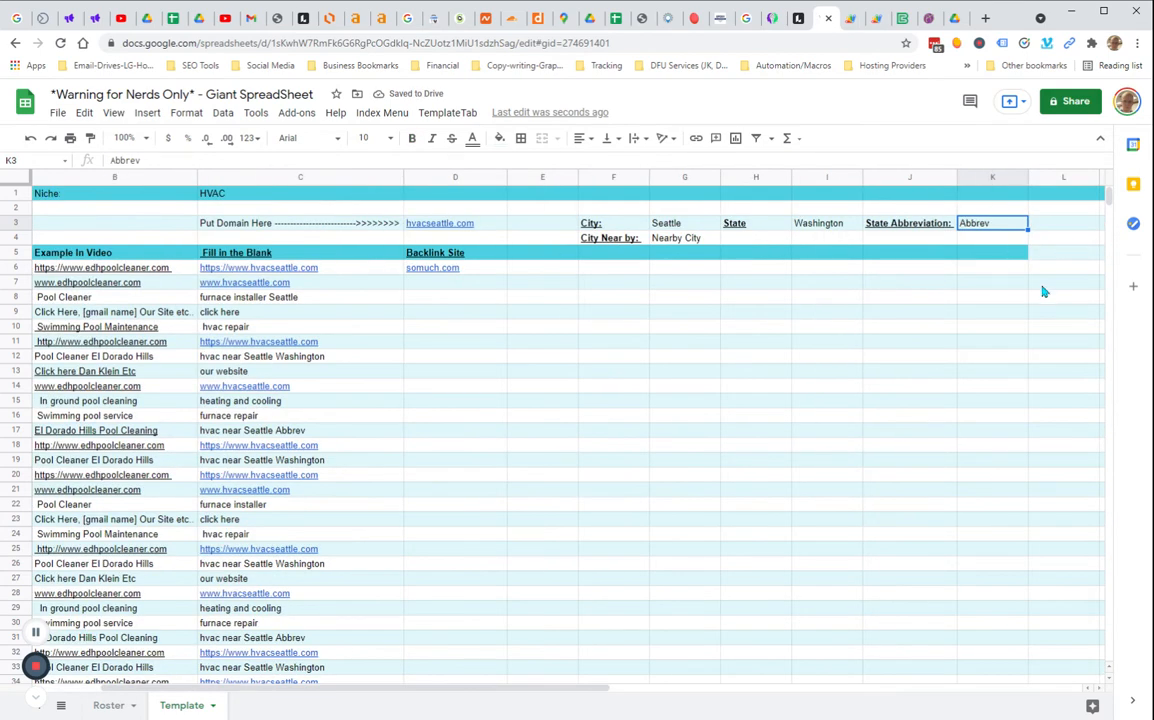
{"action": "type", "text": "WA"}
{"action": "left_click", "coordinate": [1044, 292]}
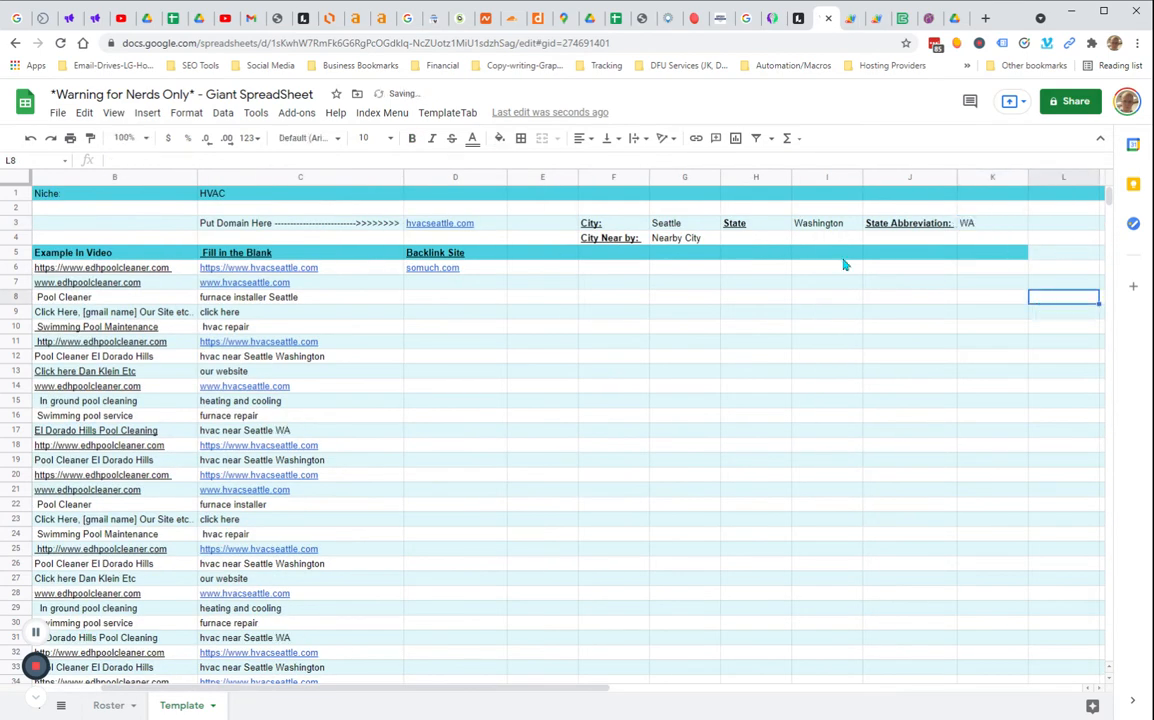
{"action": "left_click", "coordinate": [705, 243]}
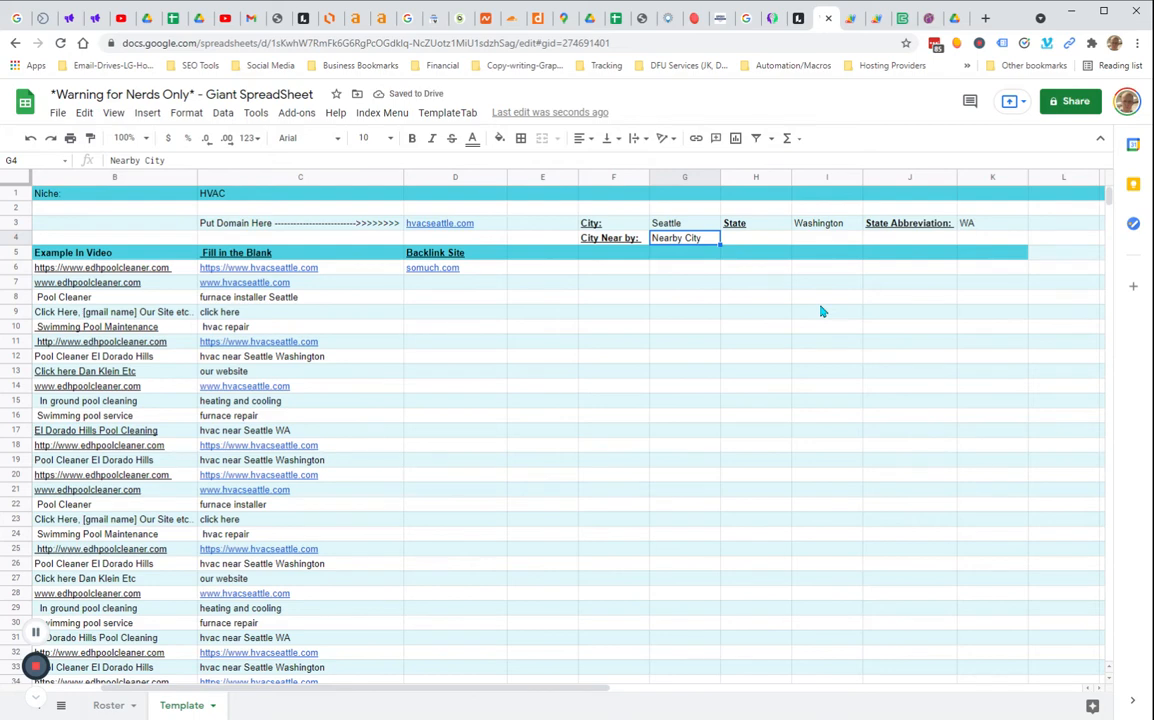
{"action": "type", "text": "Bellev"}
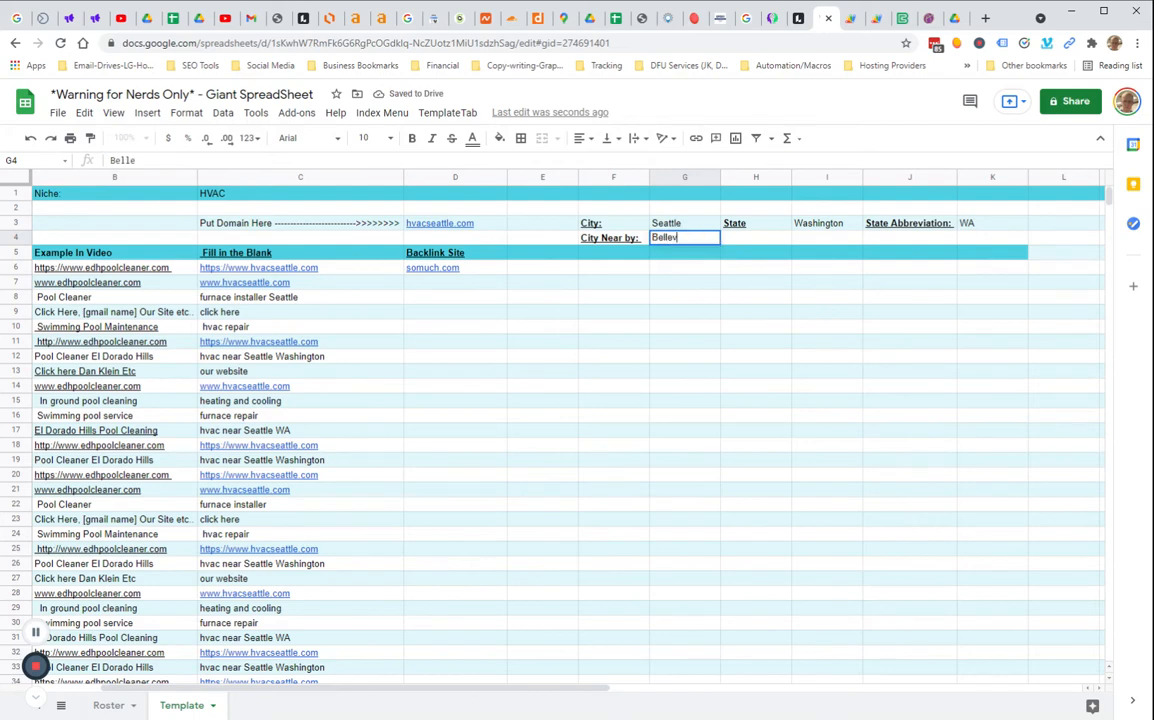
{"action": "type", "text": "ue"}
{"action": "left_click", "coordinate": [868, 345]}
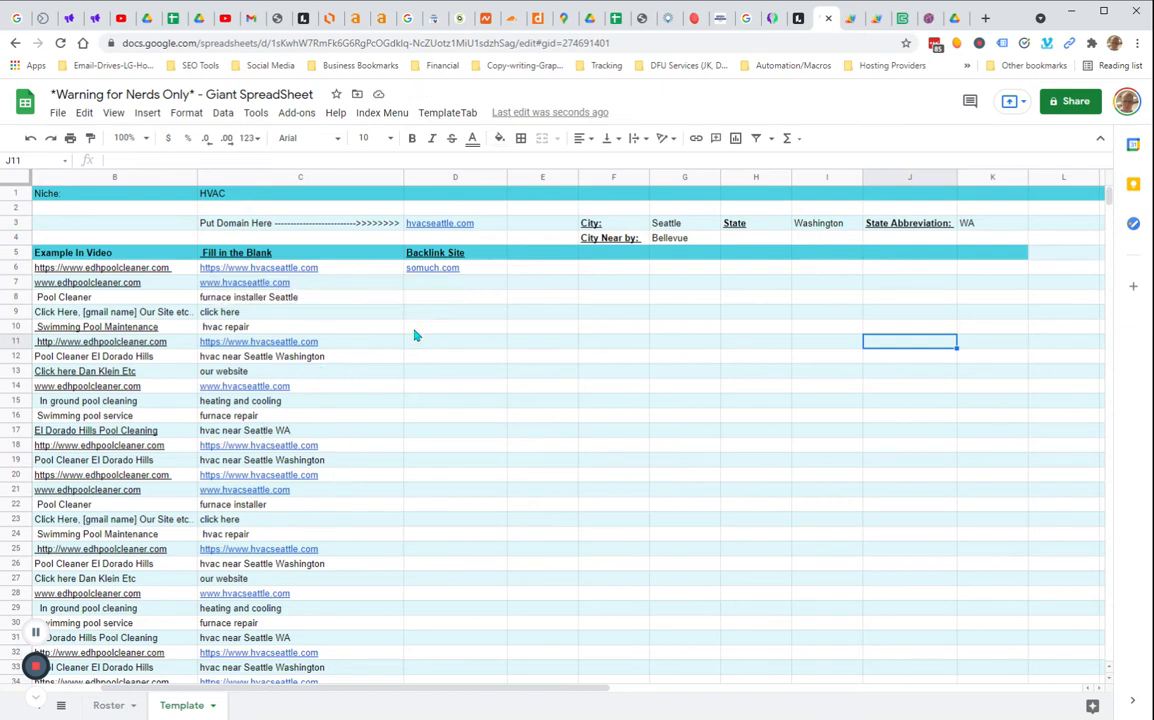
Review the Template sheet's generated anchor texts and the backlink site link
{"action": "left_click", "coordinate": [425, 297]}
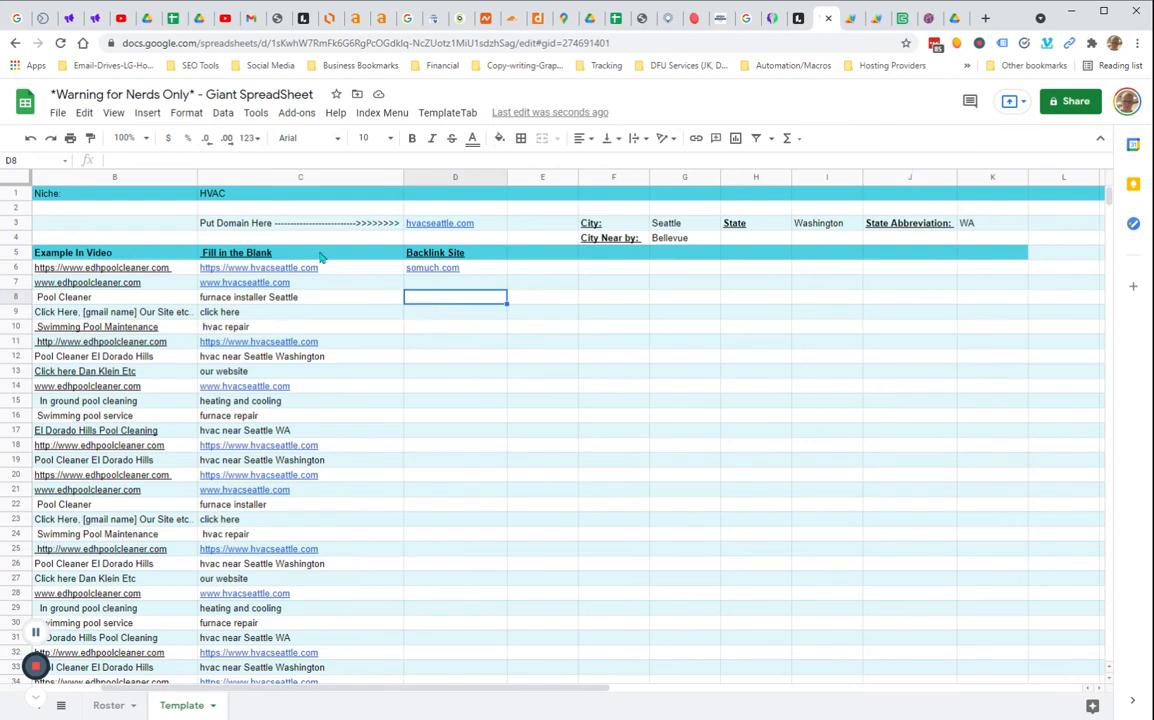
{"action": "left_click_drag", "start_coordinate": [355, 268], "coordinate": [318, 465]}
{"action": "left_click", "coordinate": [587, 363]}
{"action": "left_click", "coordinate": [460, 272]}
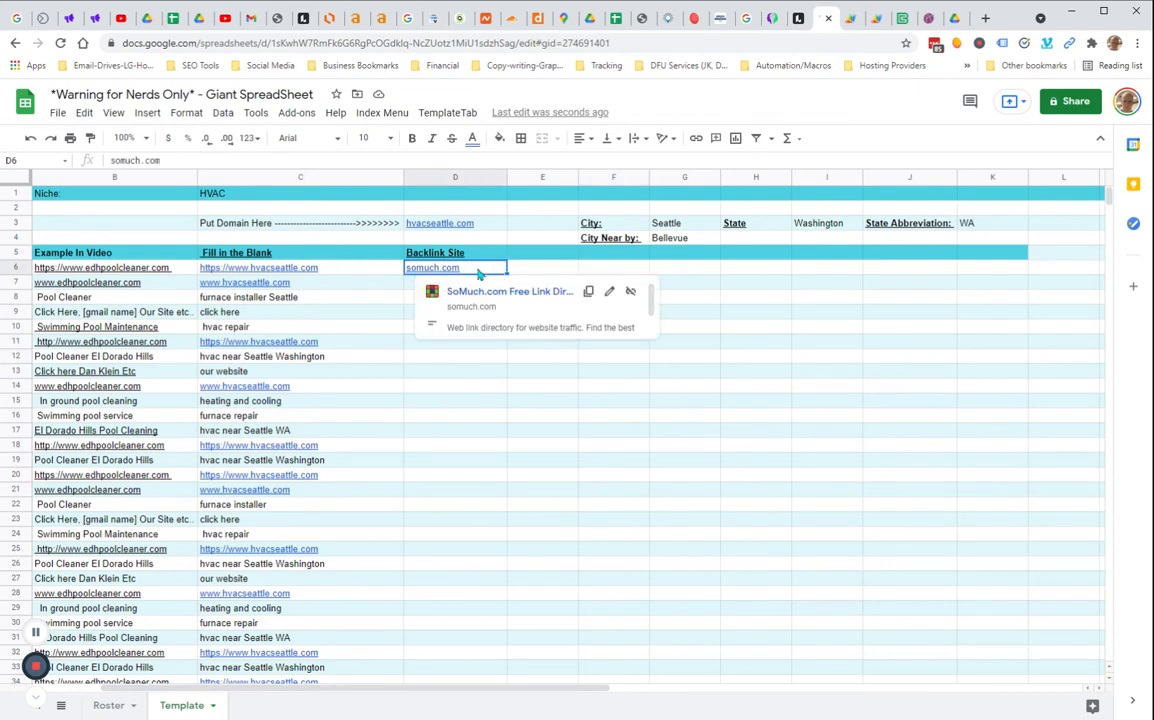
{"action": "left_click", "coordinate": [685, 390]}
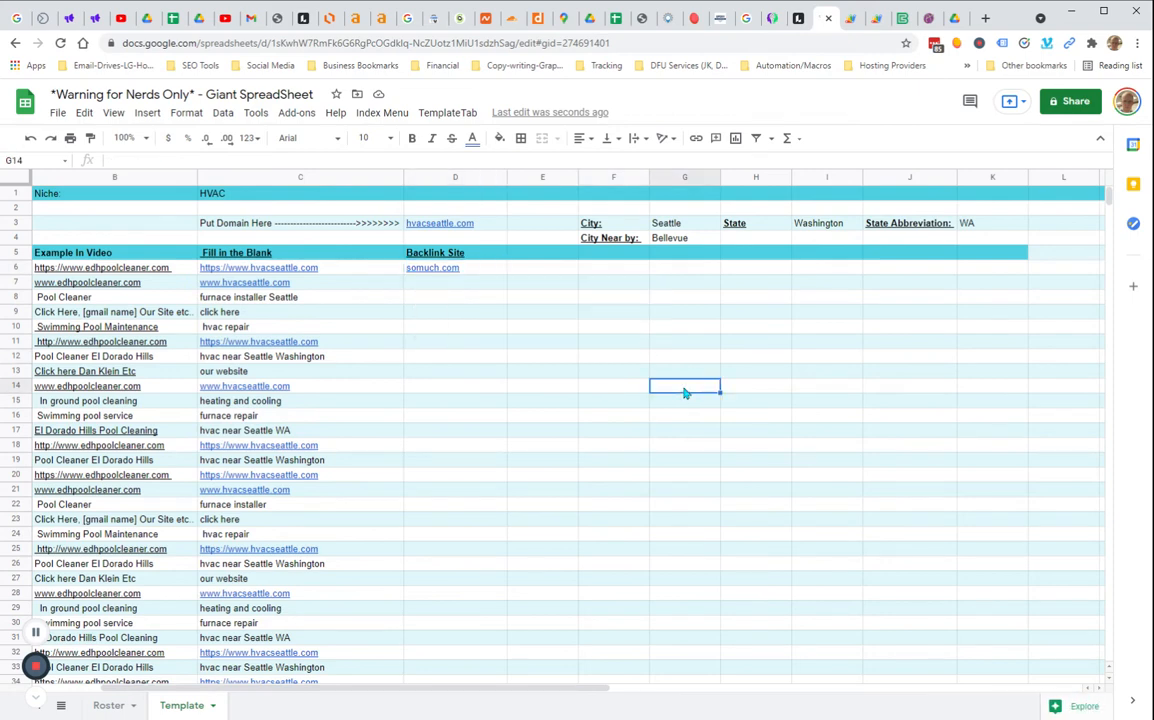
{"action": "left_click", "coordinate": [470, 266]}
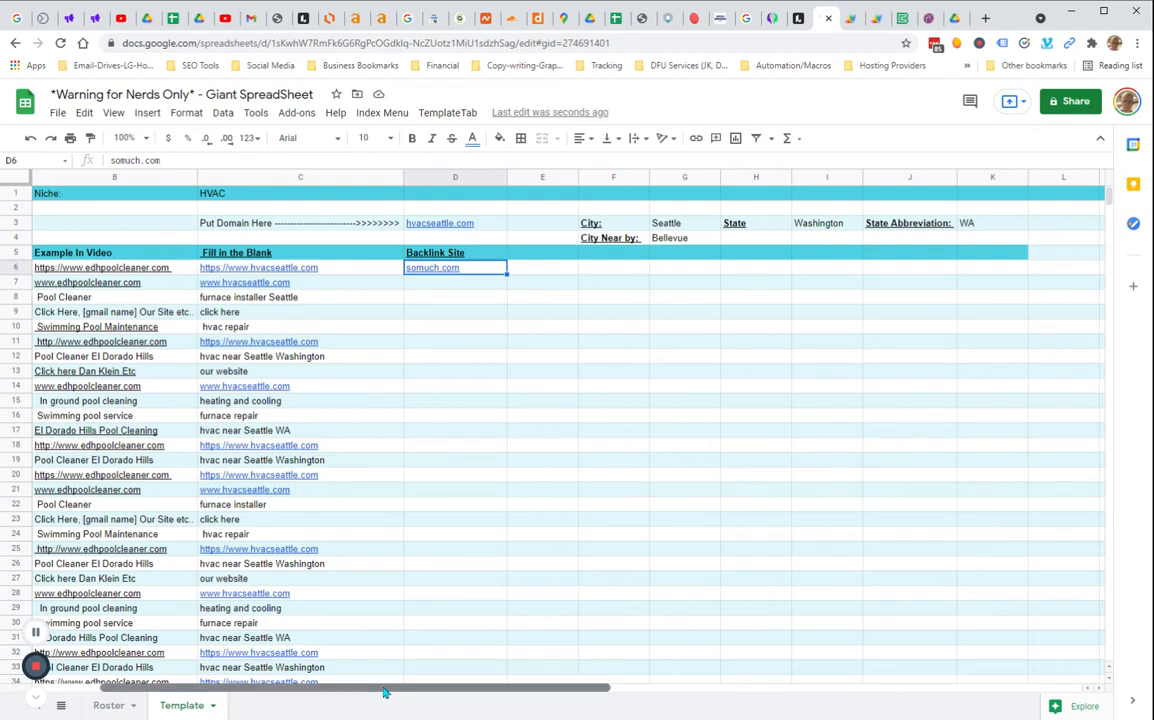
{"action": "left_click_drag", "start_coordinate": [384, 692], "coordinate": [320, 692]}
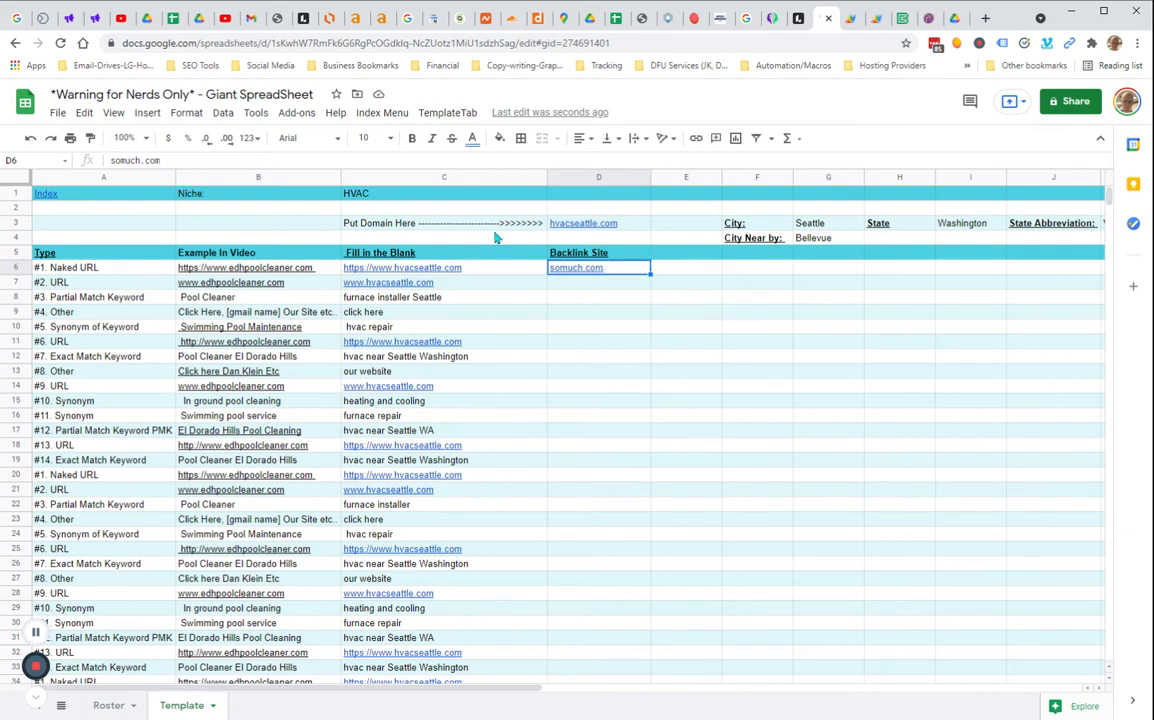
{"action": "left_click", "coordinate": [700, 416]}
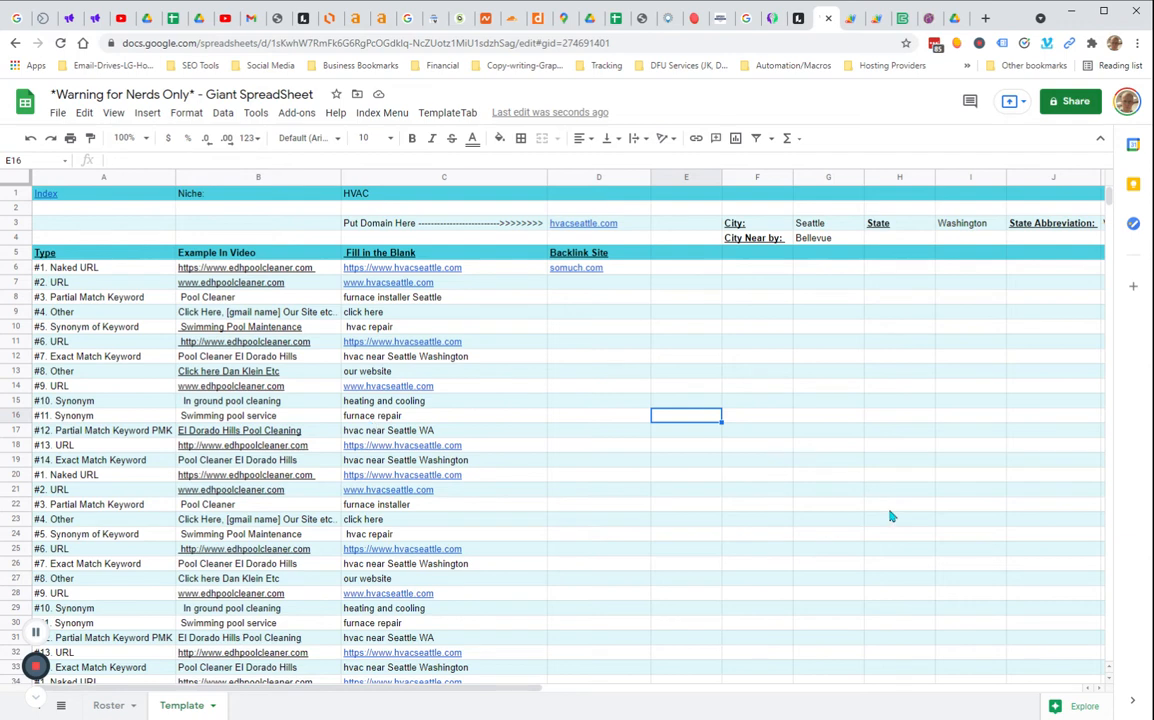
Run TemplateTab from the Roster sheet to generate a templated tab for each listed domain
{"action": "left_click", "coordinate": [106, 706]}
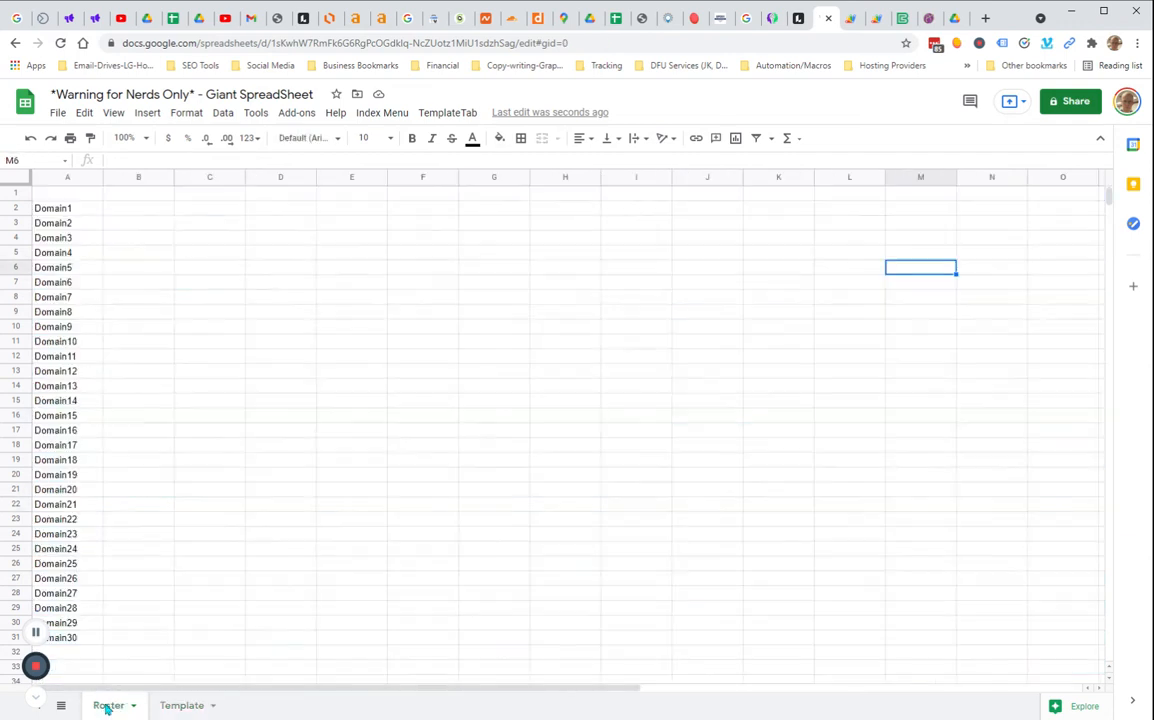
{"action": "left_click", "coordinate": [281, 519]}
{"action": "left_click", "coordinate": [60, 208]}
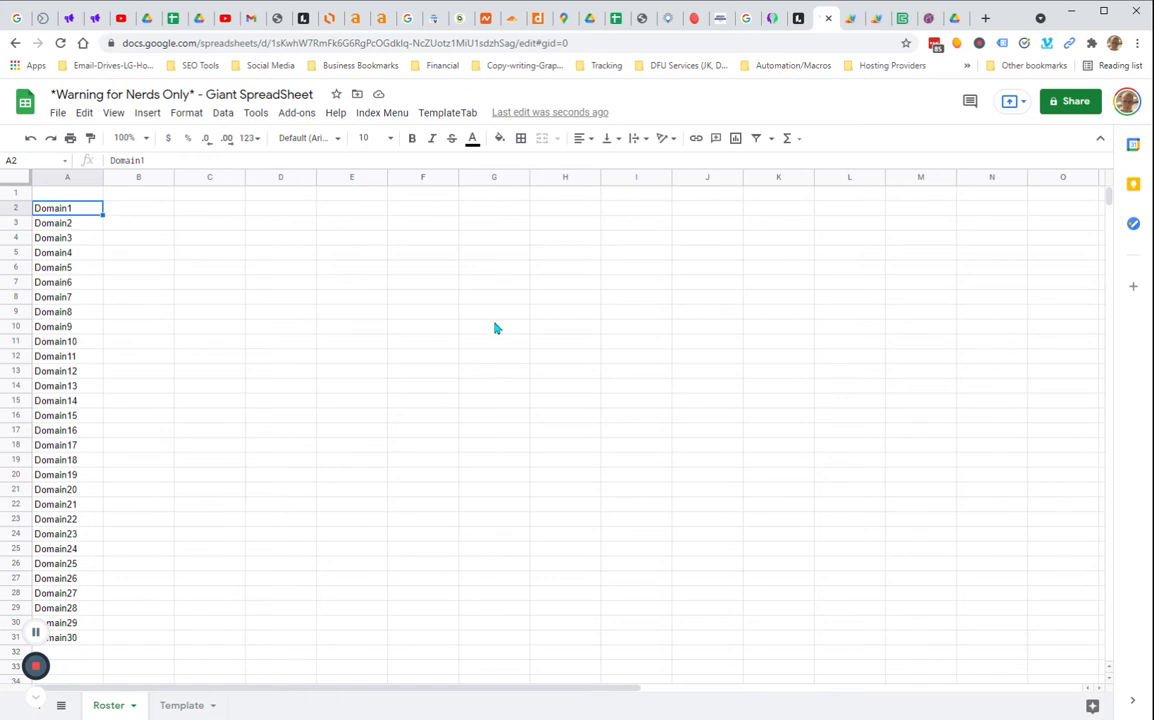
{"action": "left_click", "coordinate": [451, 119]}
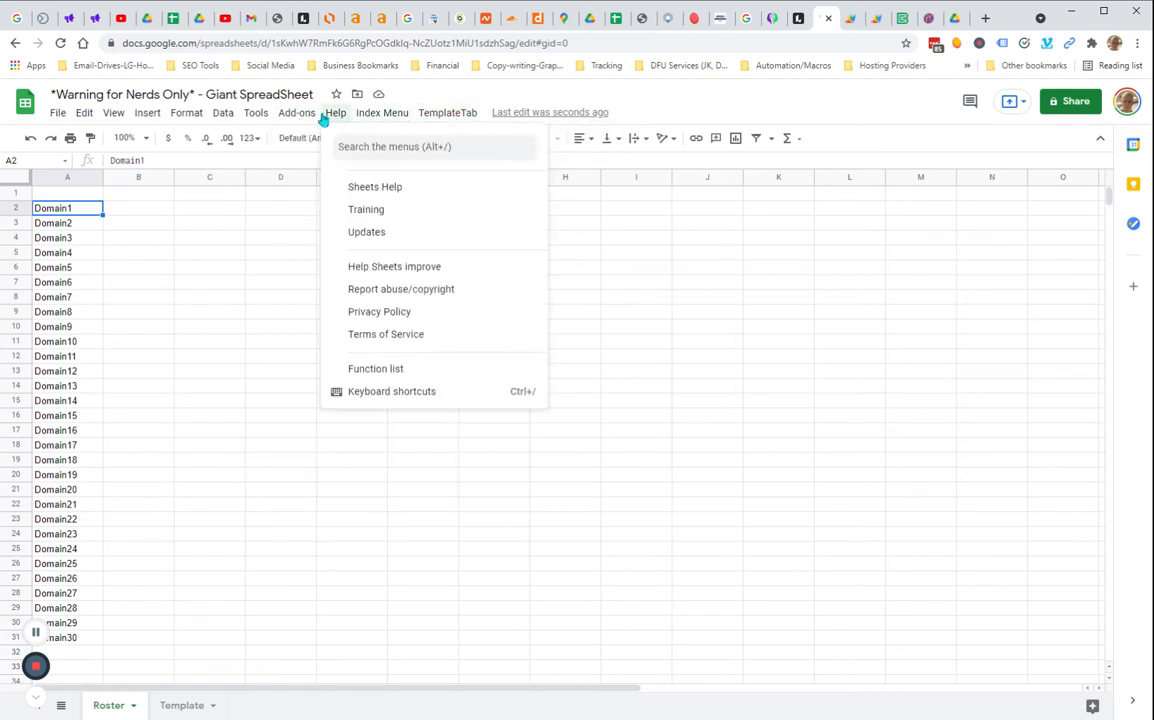
{"action": "mouse_move", "coordinate": [298, 117]}
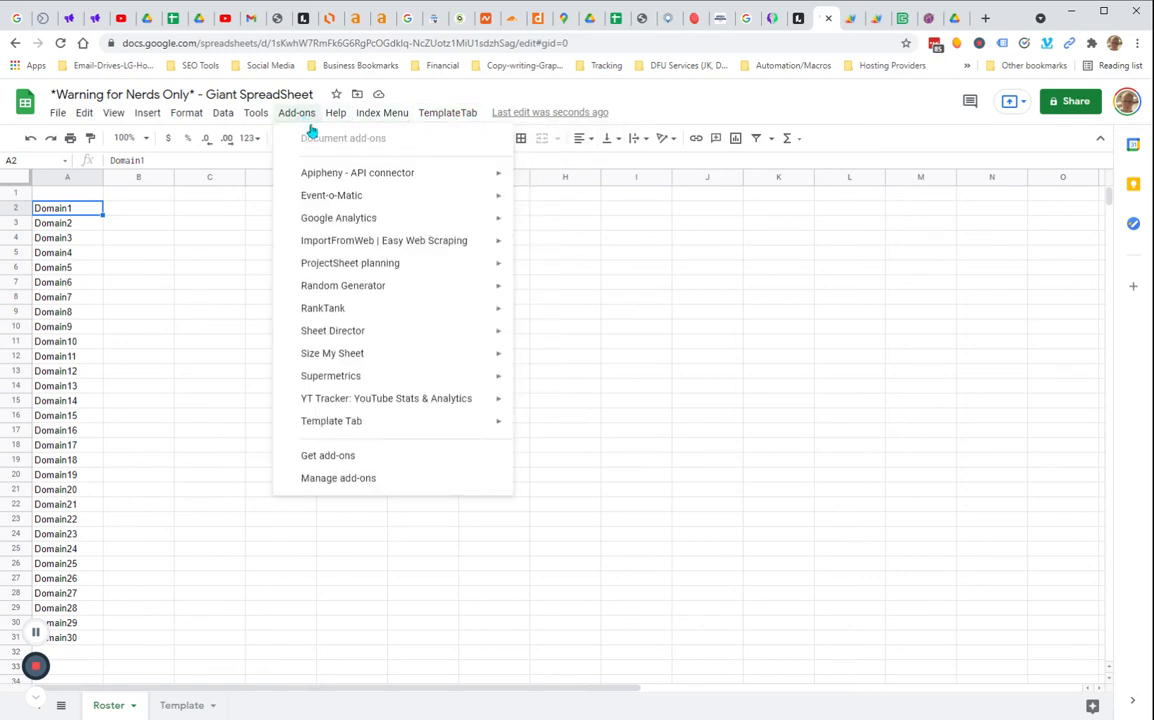
{"action": "mouse_move", "coordinate": [384, 424]}
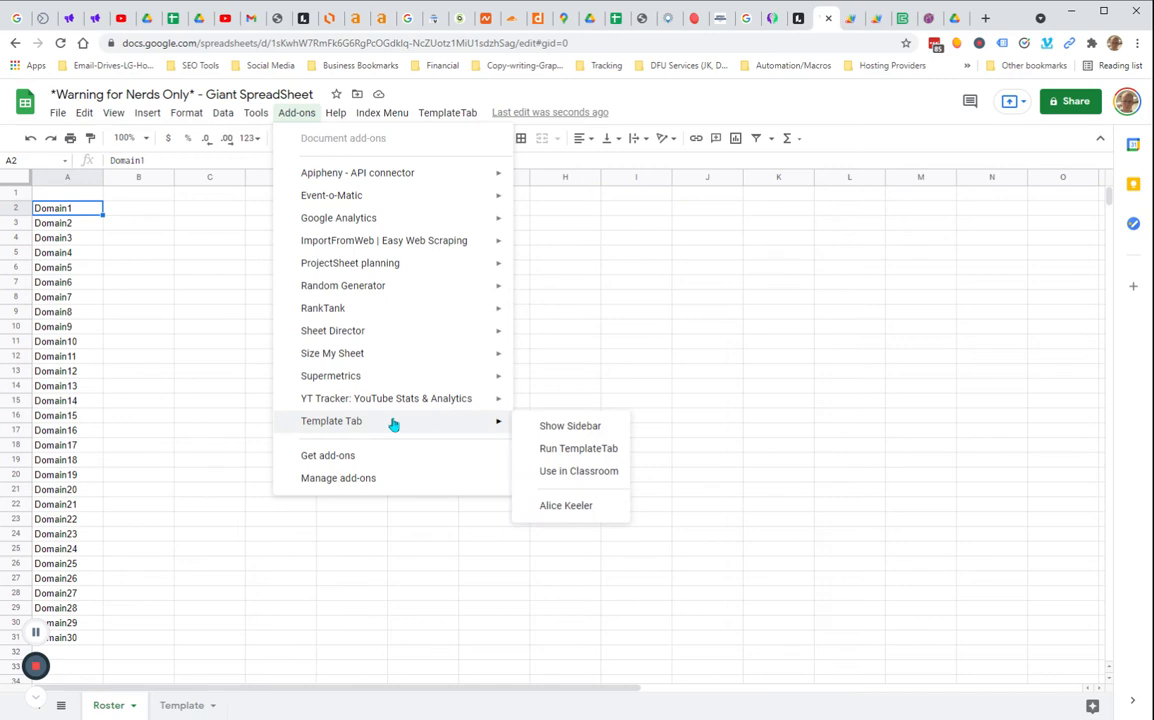
{"action": "left_click", "coordinate": [589, 451]}
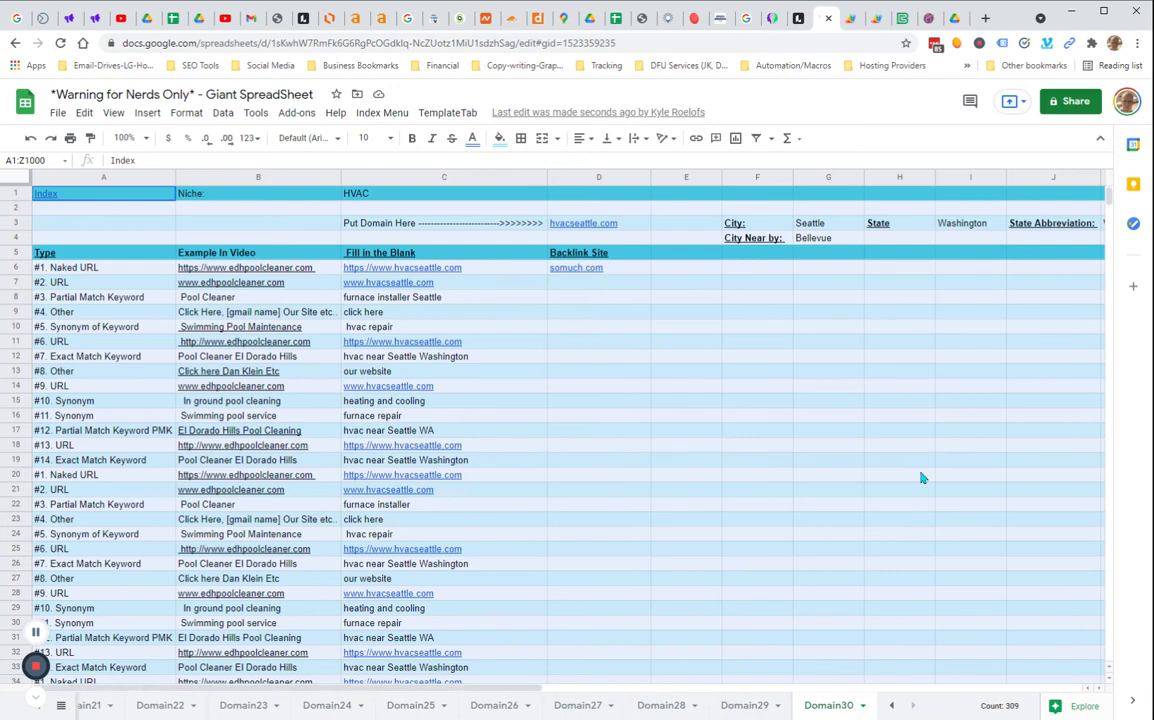
Delete the empty columns L through Z on the Domain30 sheet
{"action": "left_click", "coordinate": [976, 397]}
{"action": "left_click", "coordinate": [1042, 197]}
{"action": "key", "text": "Right"}
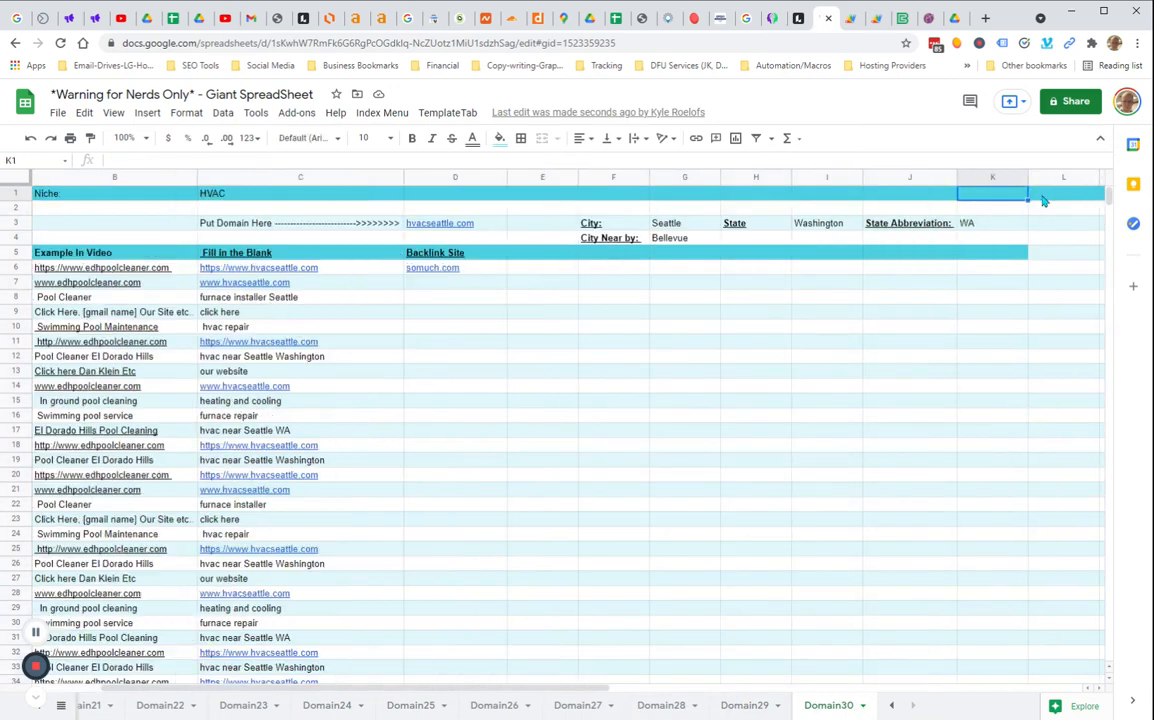
{"action": "key", "text": "Right"}
{"action": "key", "text": "Right"}
{"action": "key", "text": "Right"}
{"action": "key", "text": "Right"}
{"action": "key", "text": "Right"}
{"action": "key", "text": "Right"}
{"action": "key", "text": "Right"}
{"action": "left_click", "coordinate": [601, 178]}
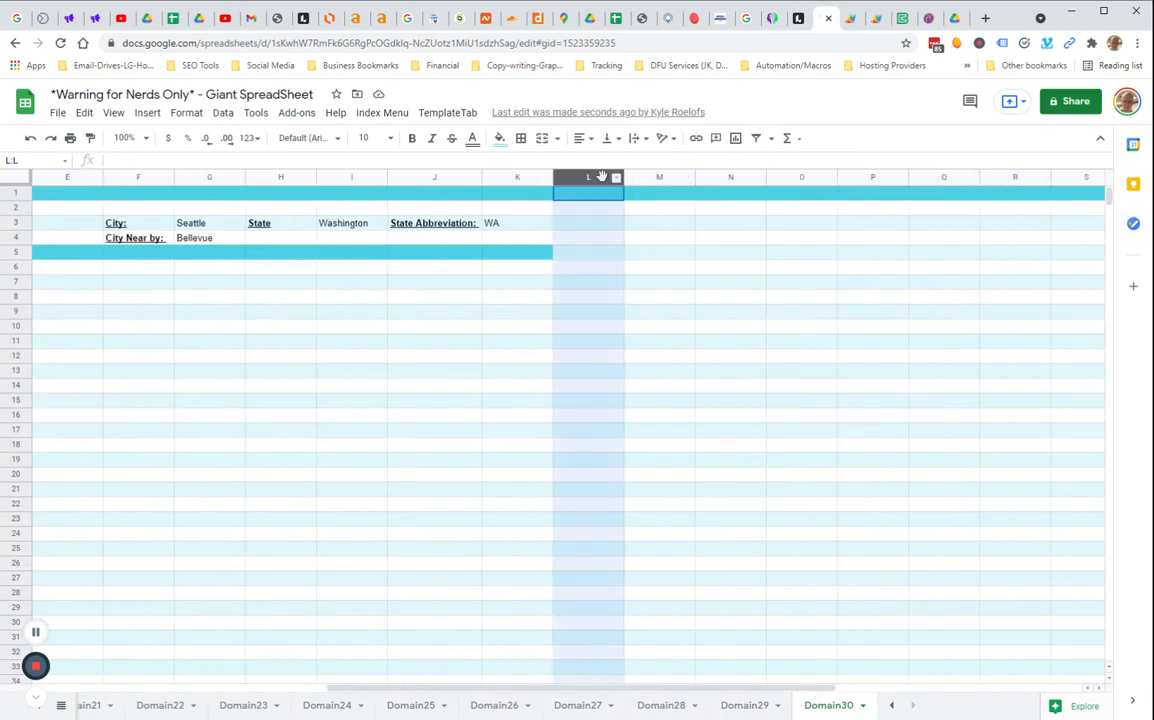
{"action": "key", "text": "ctrl+shift+Right"}
{"action": "right_click", "coordinate": [820, 290]}
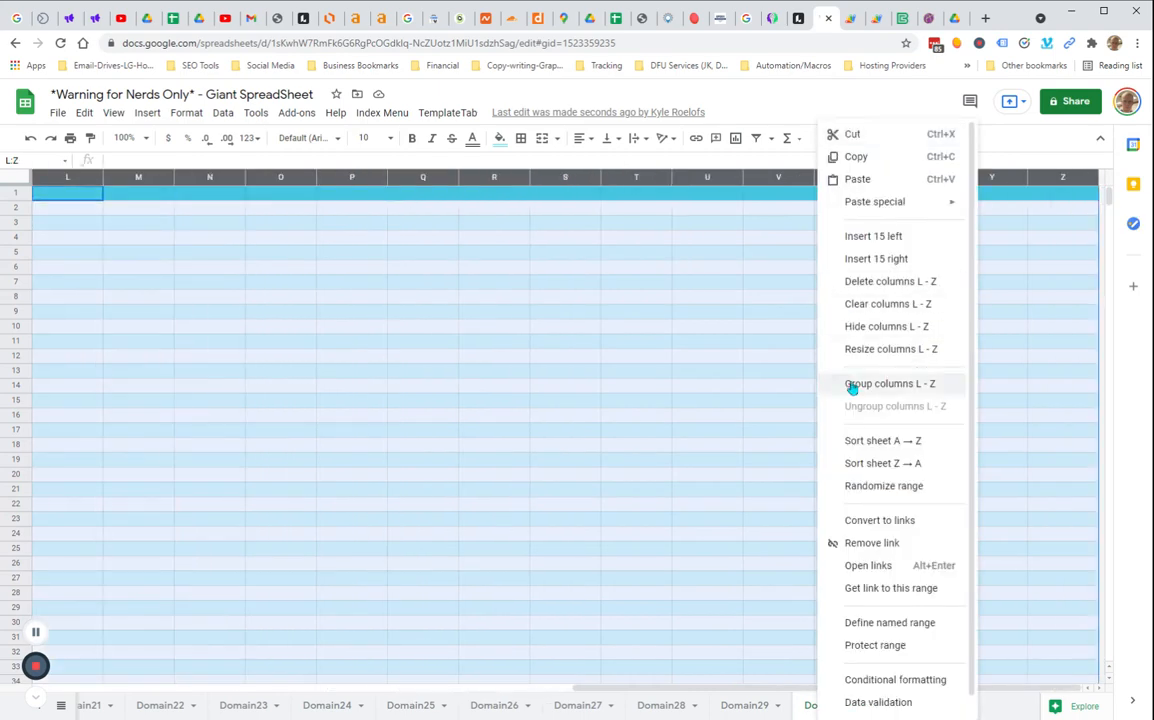
{"action": "left_click", "coordinate": [890, 289]}
{"action": "left_click", "coordinate": [462, 376]}
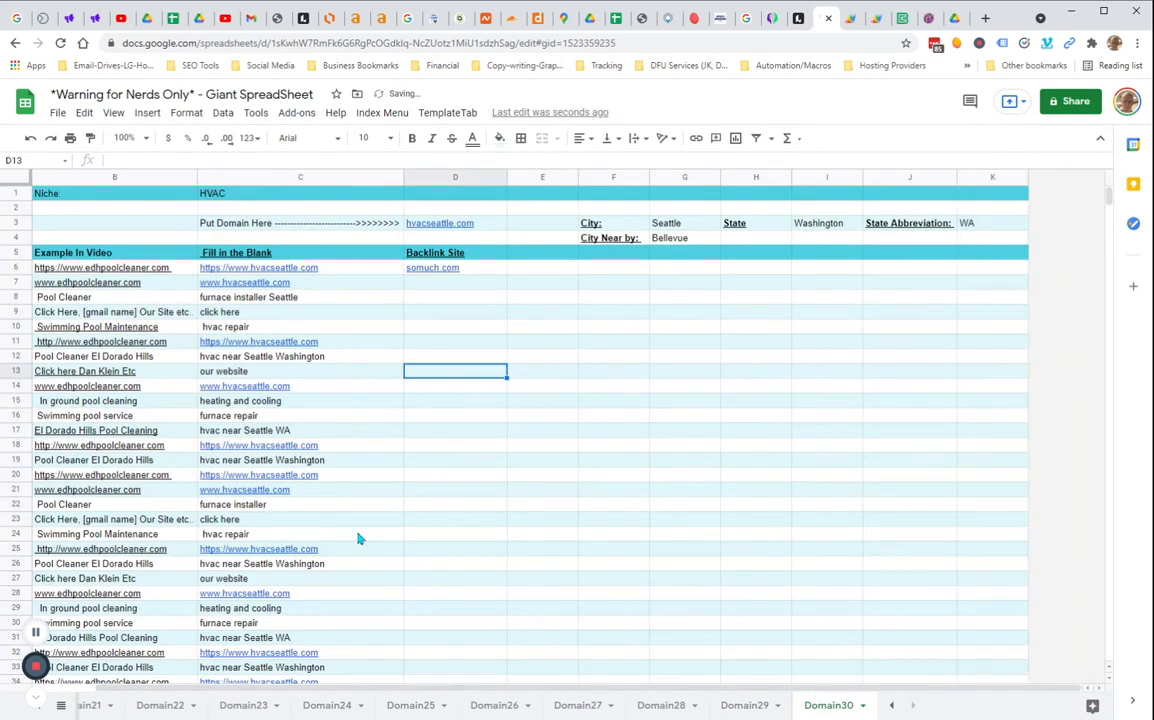
Switch to the Domain1 sheet through the list of all sheets
{"action": "left_click", "coordinate": [61, 705]}
{"action": "scroll", "coordinate": [118, 600], "scroll_direction": "up", "scroll_amount": 10}
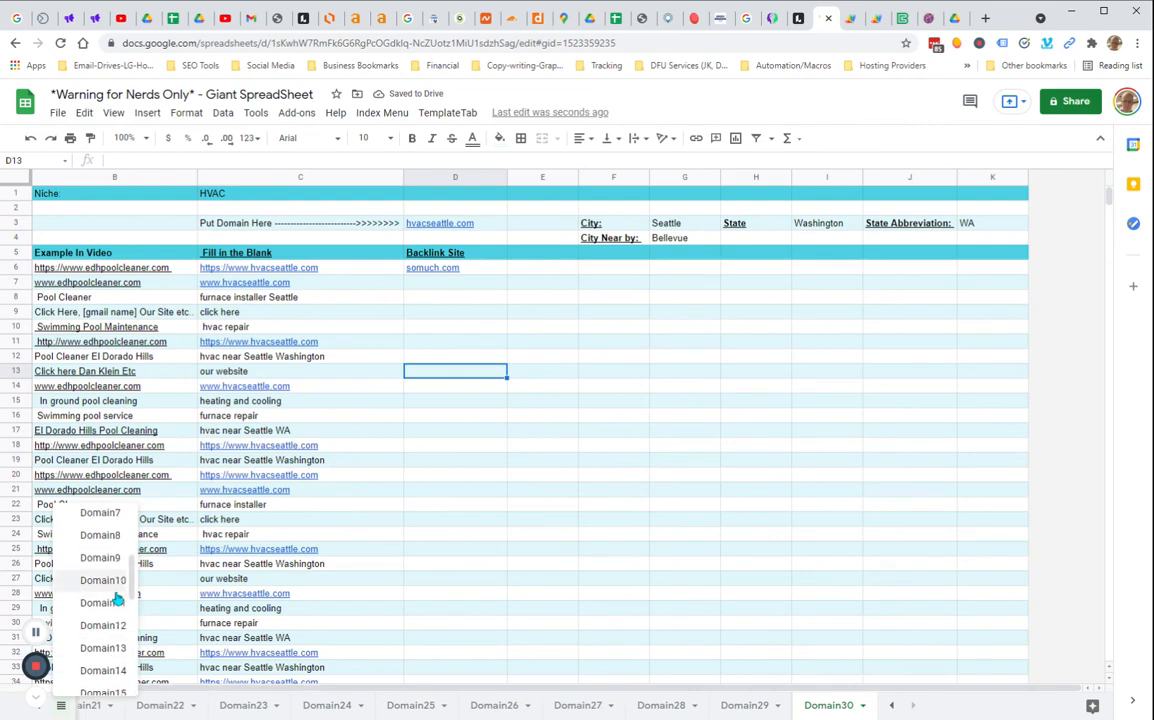
{"action": "left_click", "coordinate": [103, 566]}
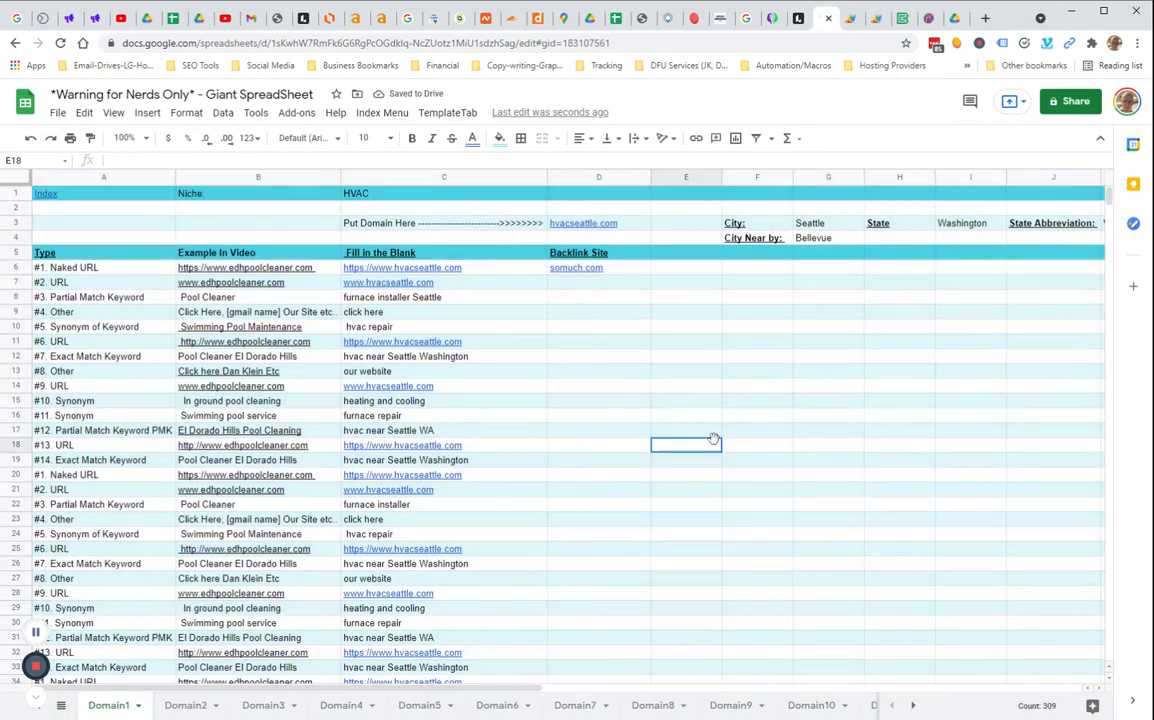
{"action": "left_click", "coordinate": [61, 705]}
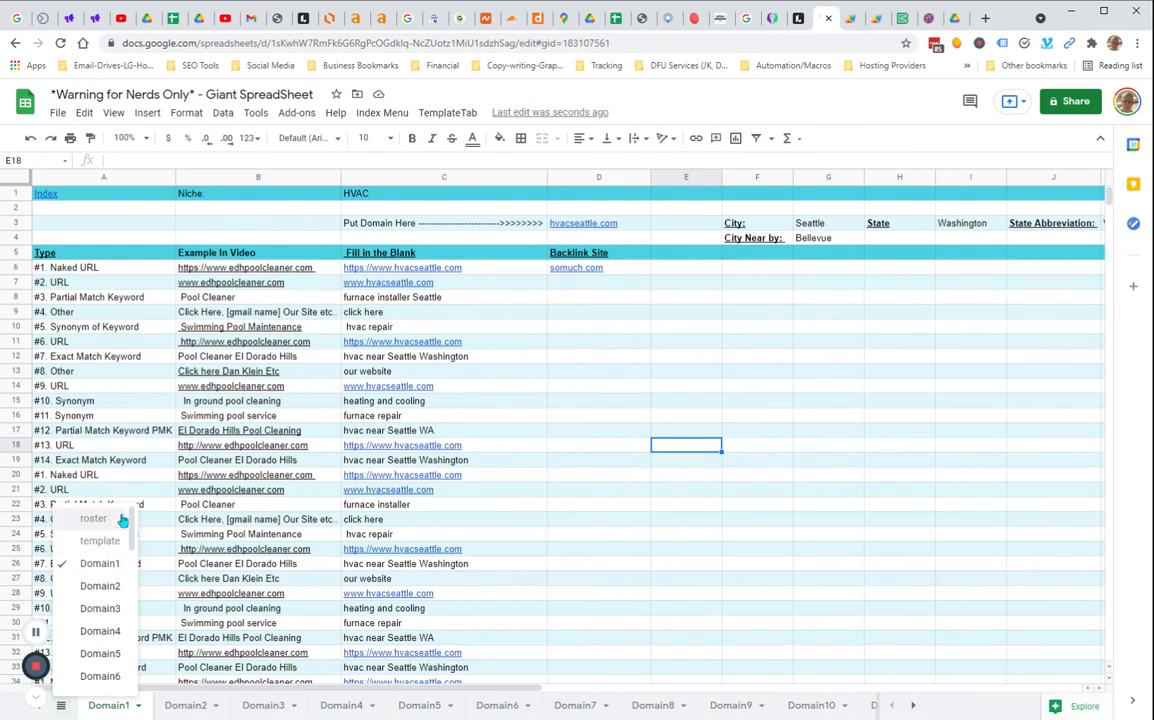
Follow the Index link in A1 and unhide the linked roster sheet
{"action": "left_click", "coordinate": [661, 374]}
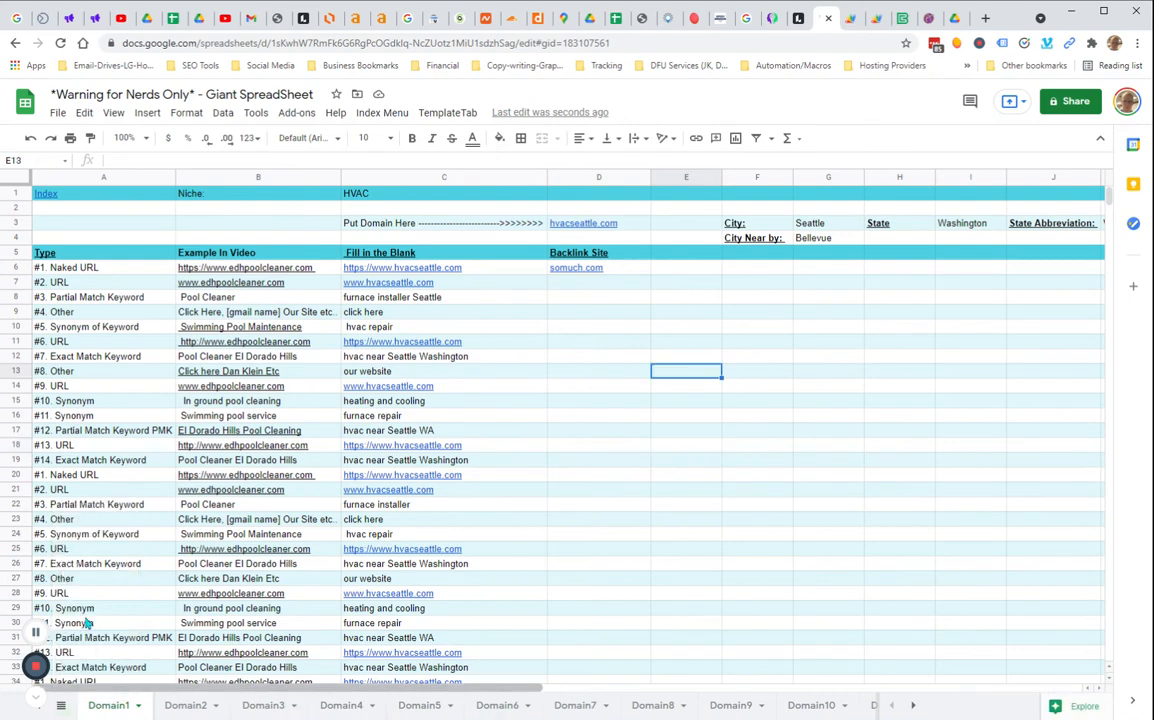
{"action": "left_click", "coordinate": [53, 199]}
{"action": "left_click", "coordinate": [90, 219]}
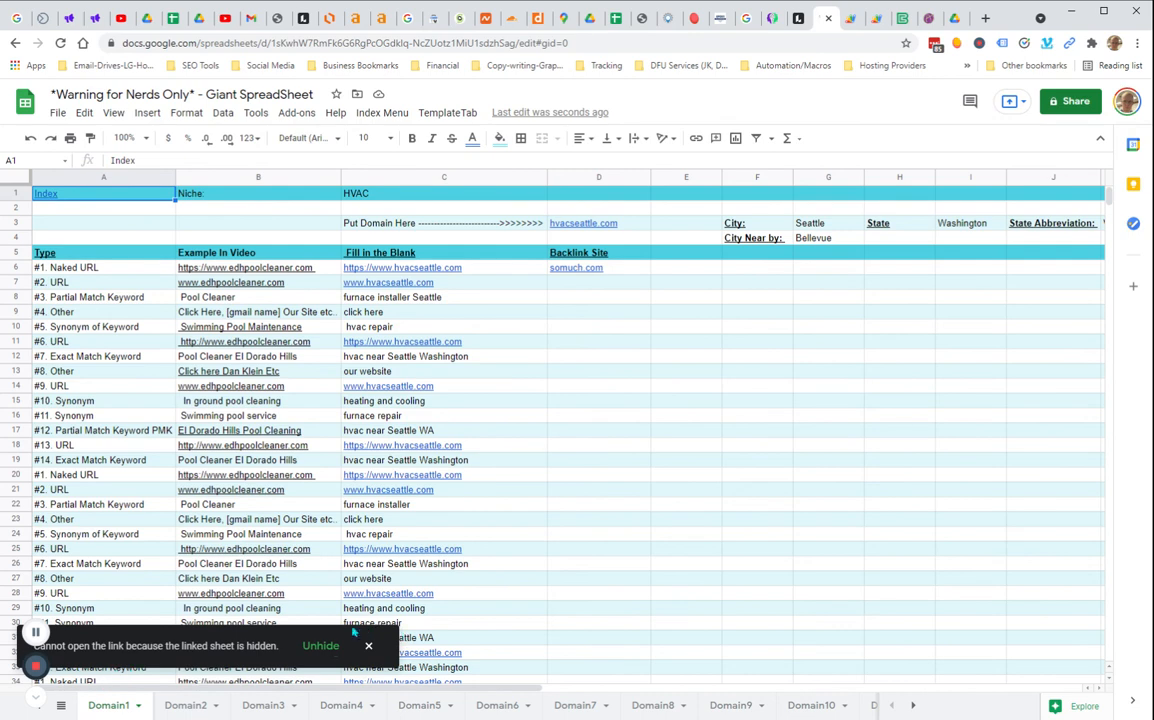
{"action": "left_click", "coordinate": [322, 646]}
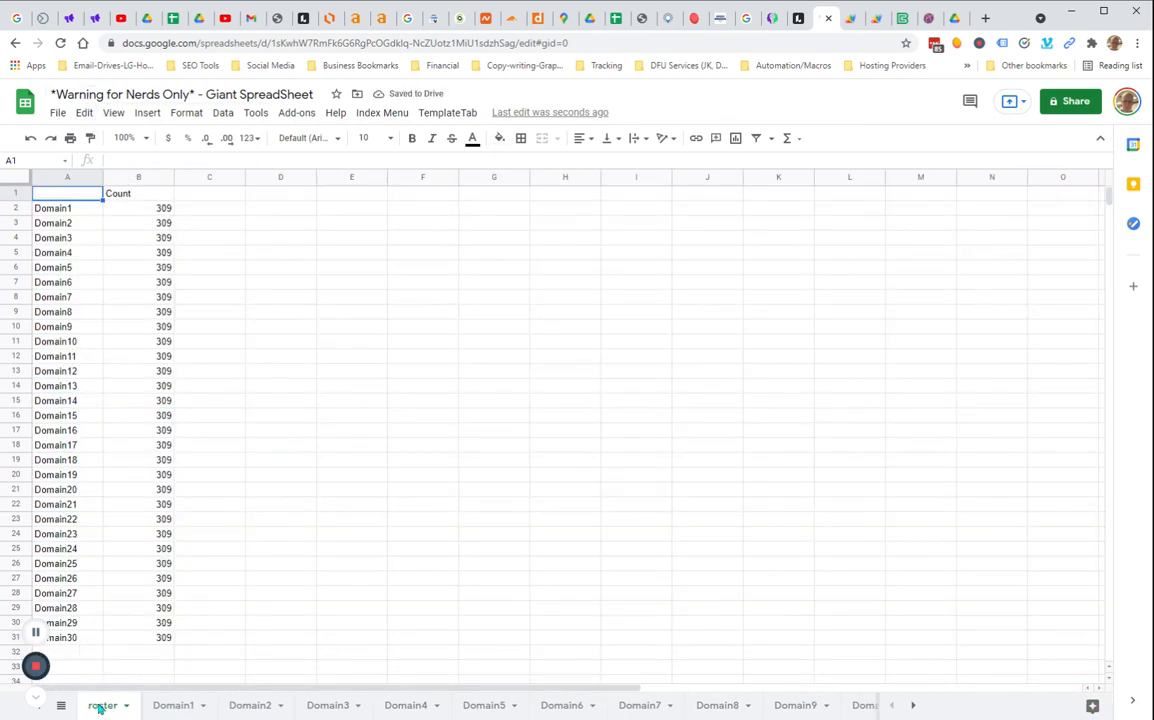
Rename the roster sheet to Index
{"action": "double_click", "coordinate": [100, 707]}
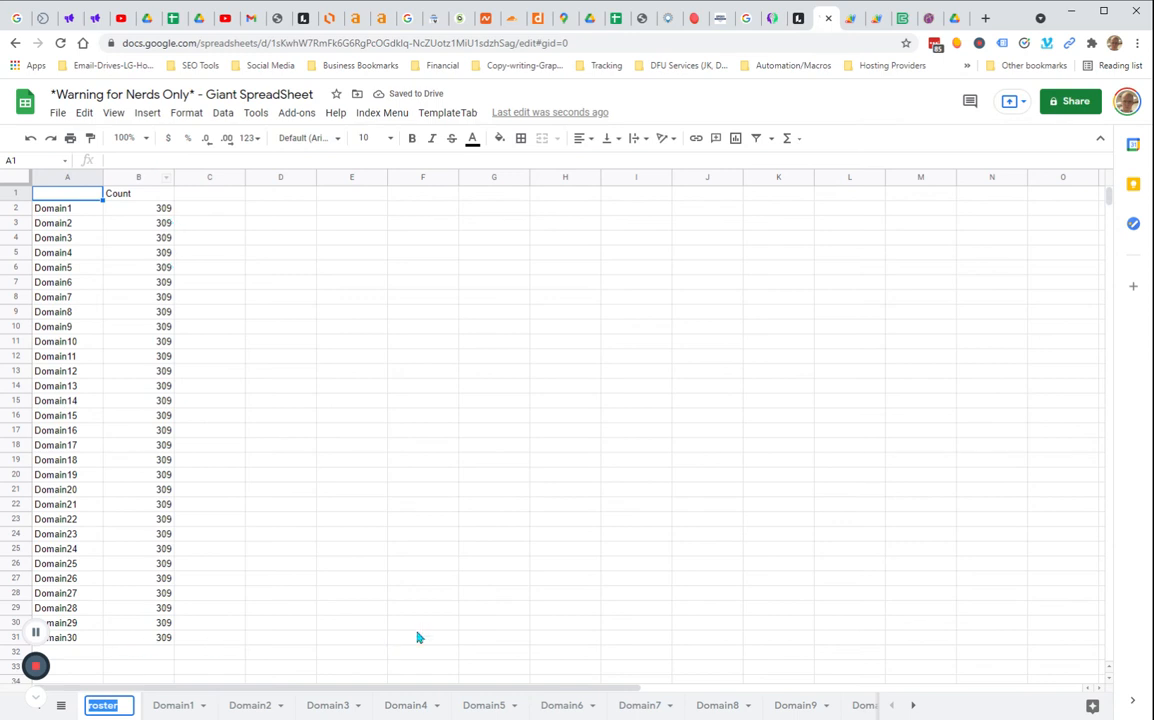
{"action": "type", "text": "Index"}
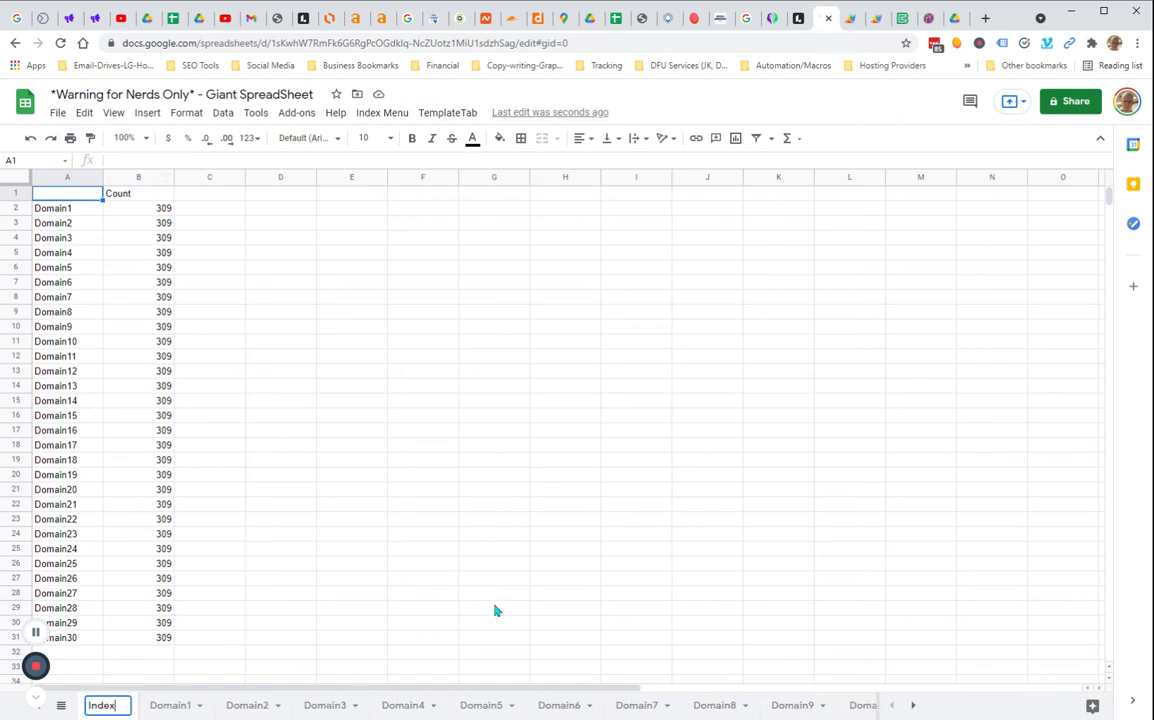
{"action": "left_click", "coordinate": [303, 580]}
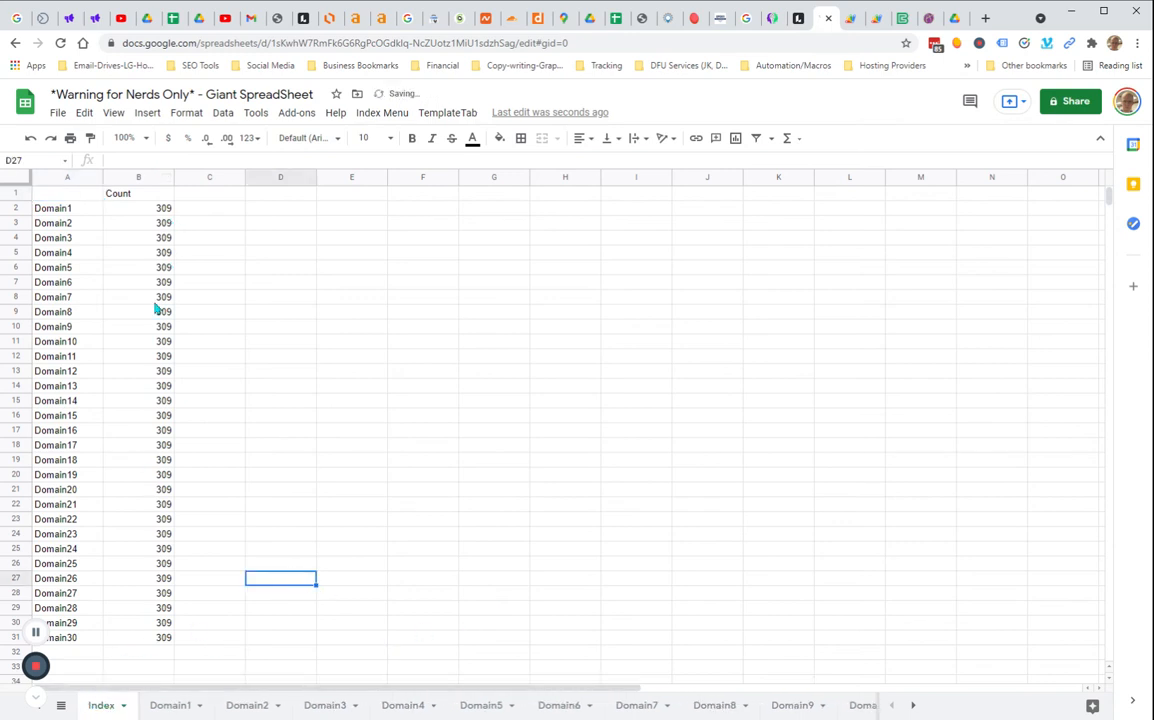
{"action": "left_click", "coordinate": [388, 118]}
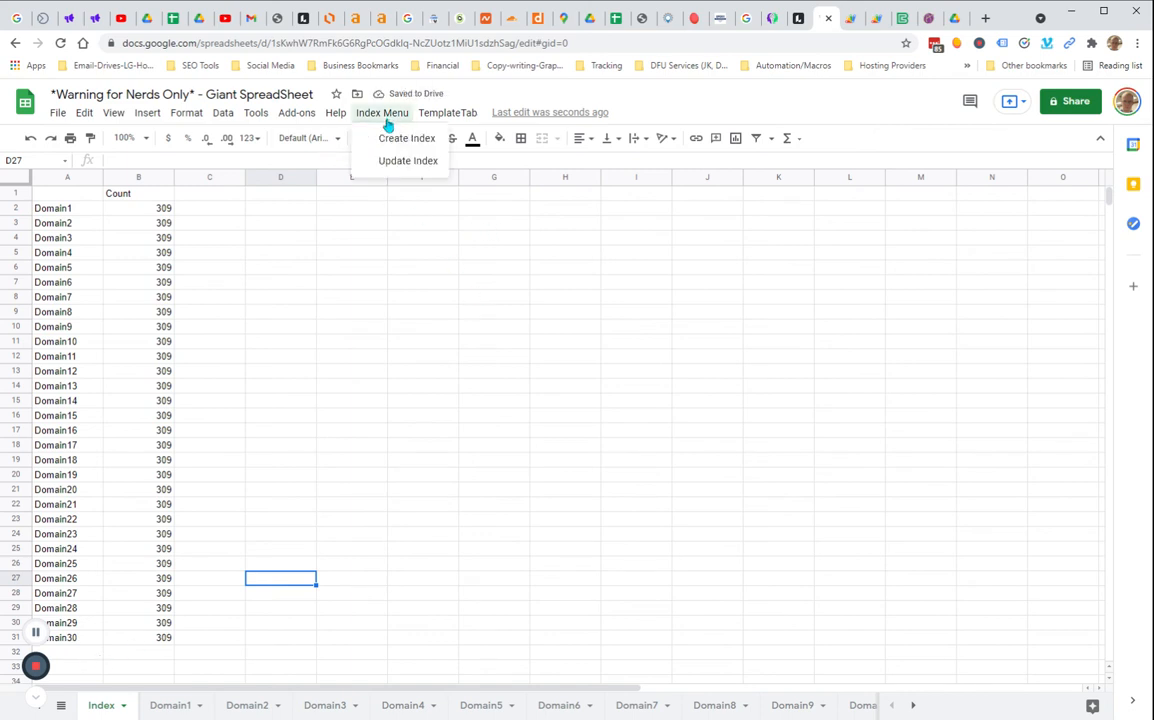
Run Update Index from the custom Index Menu to rebuild the Index sheet as a hyperlinked list of all sheets
{"action": "left_click", "coordinate": [408, 161]}
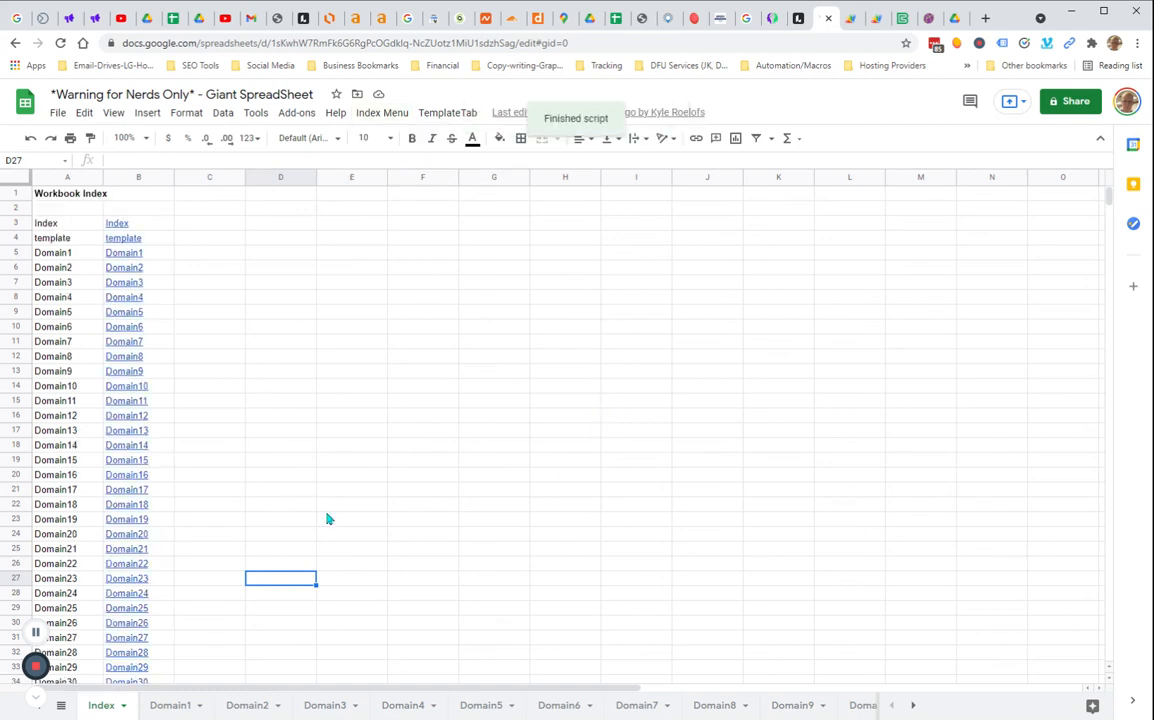
{"action": "left_click", "coordinate": [351, 400]}
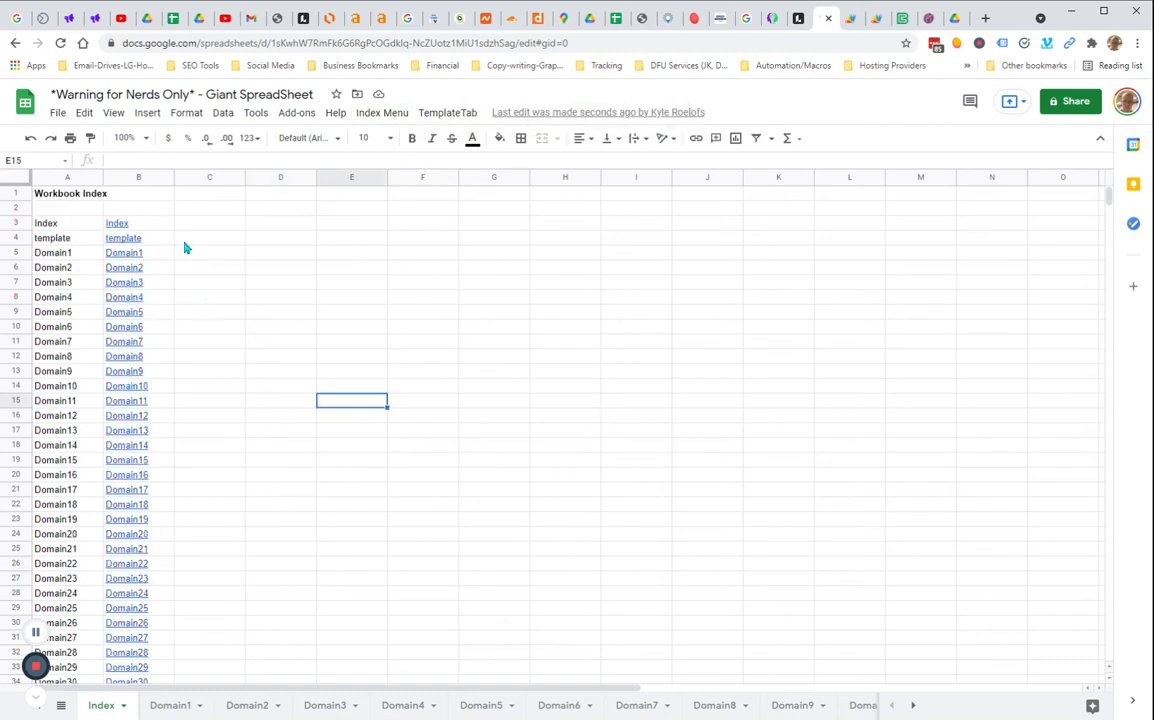
Review the hyperlinked sheet names on the Index sheet and the list of all sheets
{"action": "left_click", "coordinate": [60, 705]}
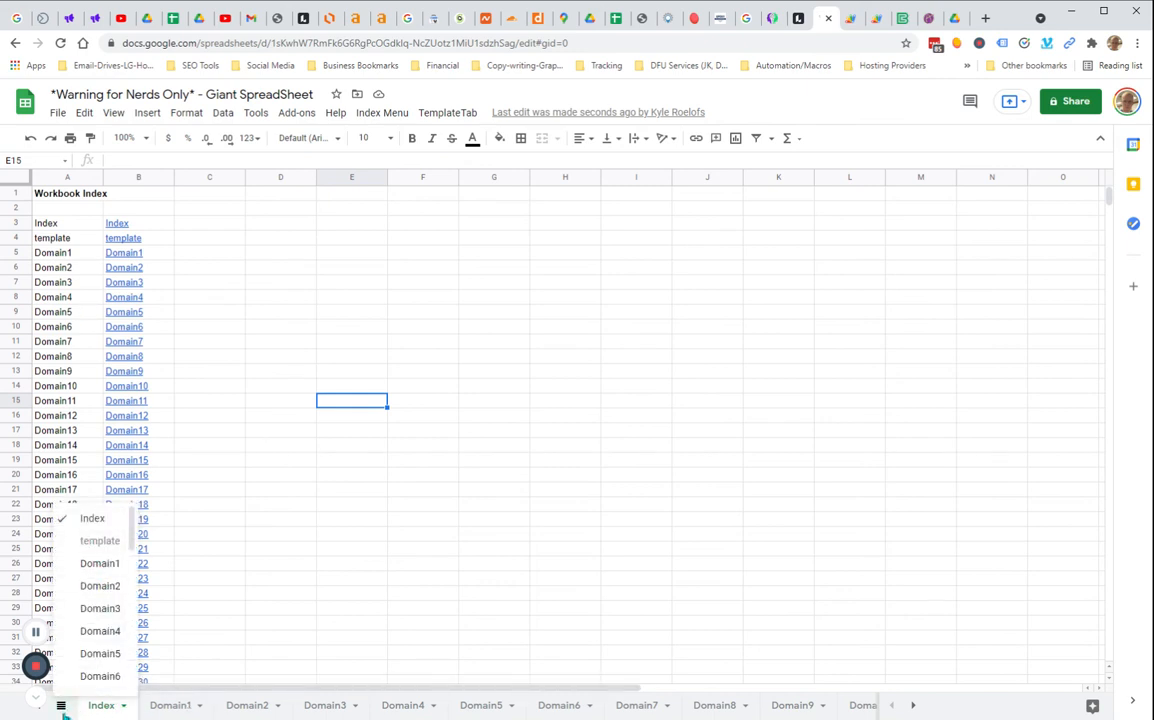
{"action": "left_click", "coordinate": [492, 490]}
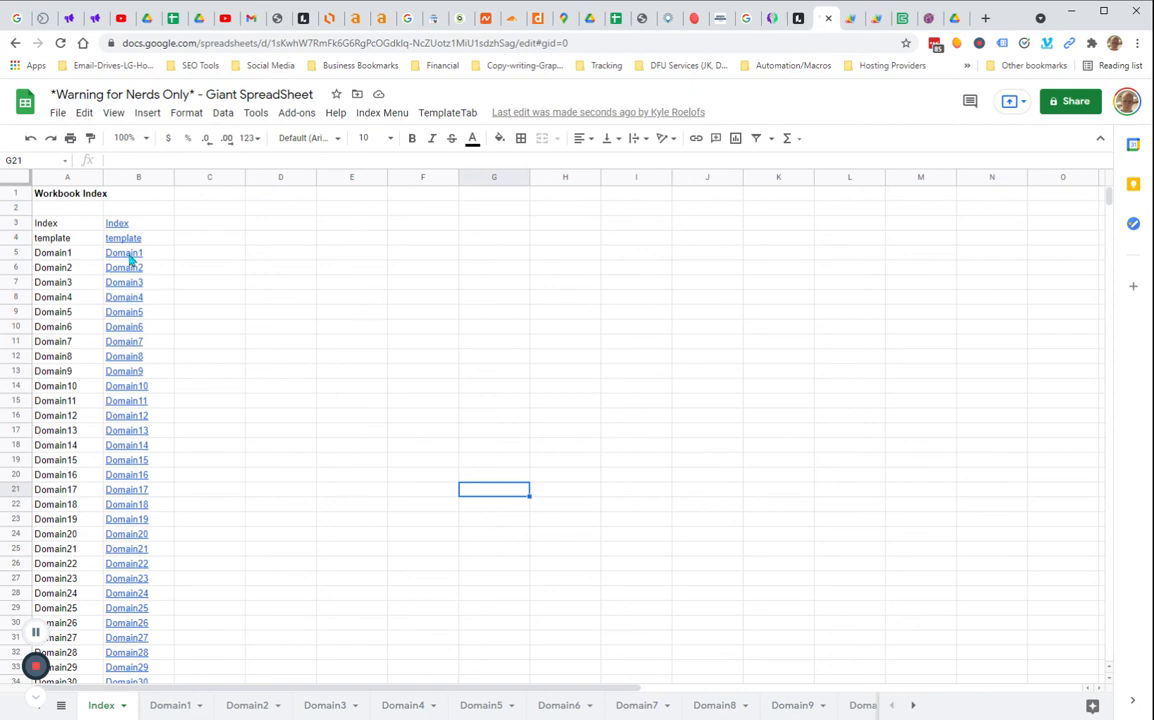
{"action": "mouse_move", "coordinate": [133, 258]}
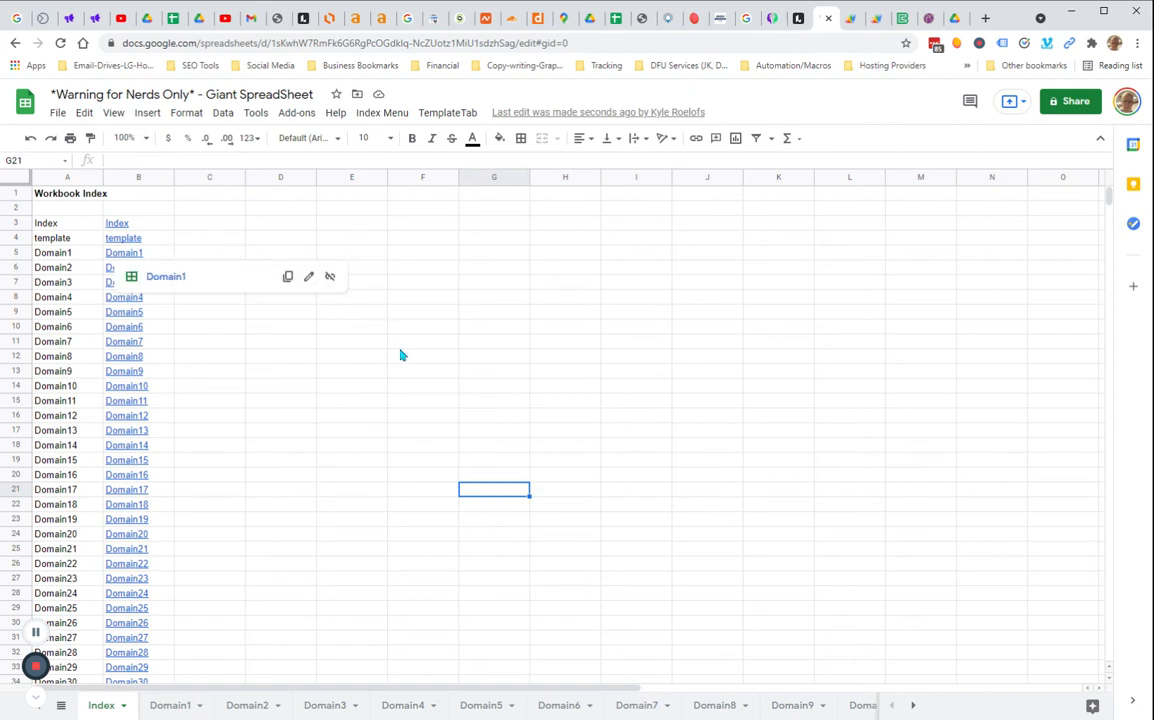
{"action": "scroll", "coordinate": [178, 296], "scroll_direction": "down", "scroll_amount": 5}
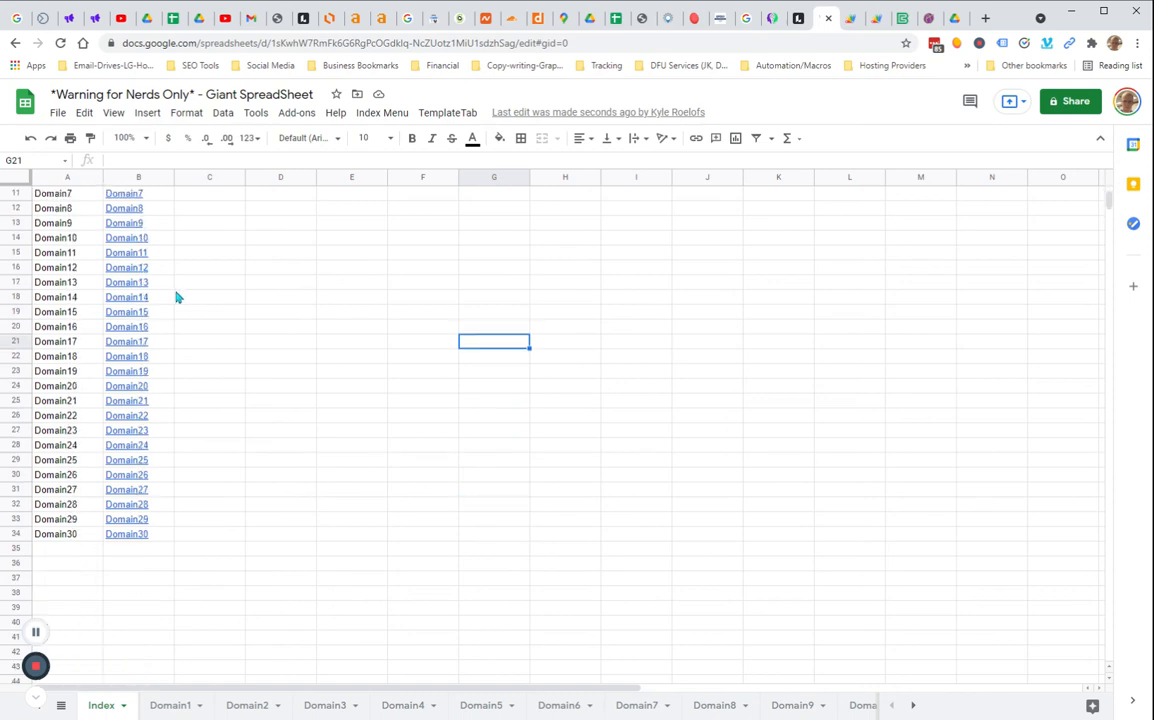
{"action": "scroll", "coordinate": [193, 327], "scroll_direction": "up", "scroll_amount": 5}
{"action": "scroll", "coordinate": [195, 327], "scroll_direction": "down", "scroll_amount": 2}
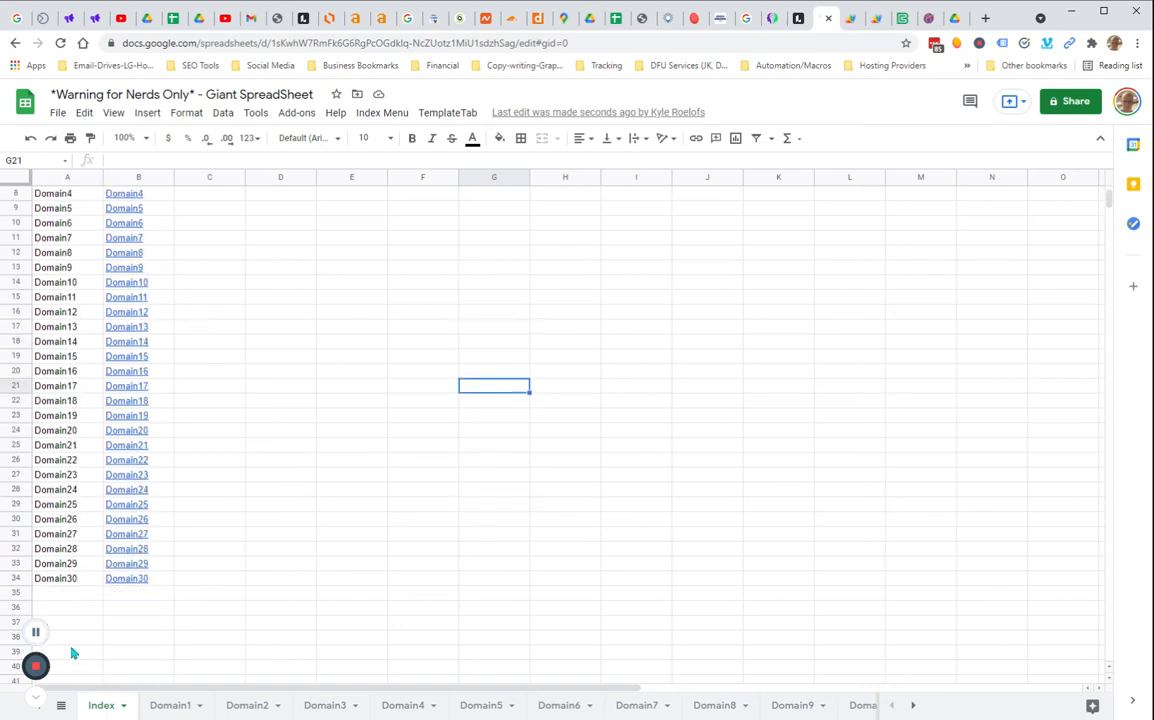
{"action": "left_click", "coordinate": [61, 705]}
{"action": "scroll", "coordinate": [111, 531], "scroll_direction": "down", "scroll_amount": 10}
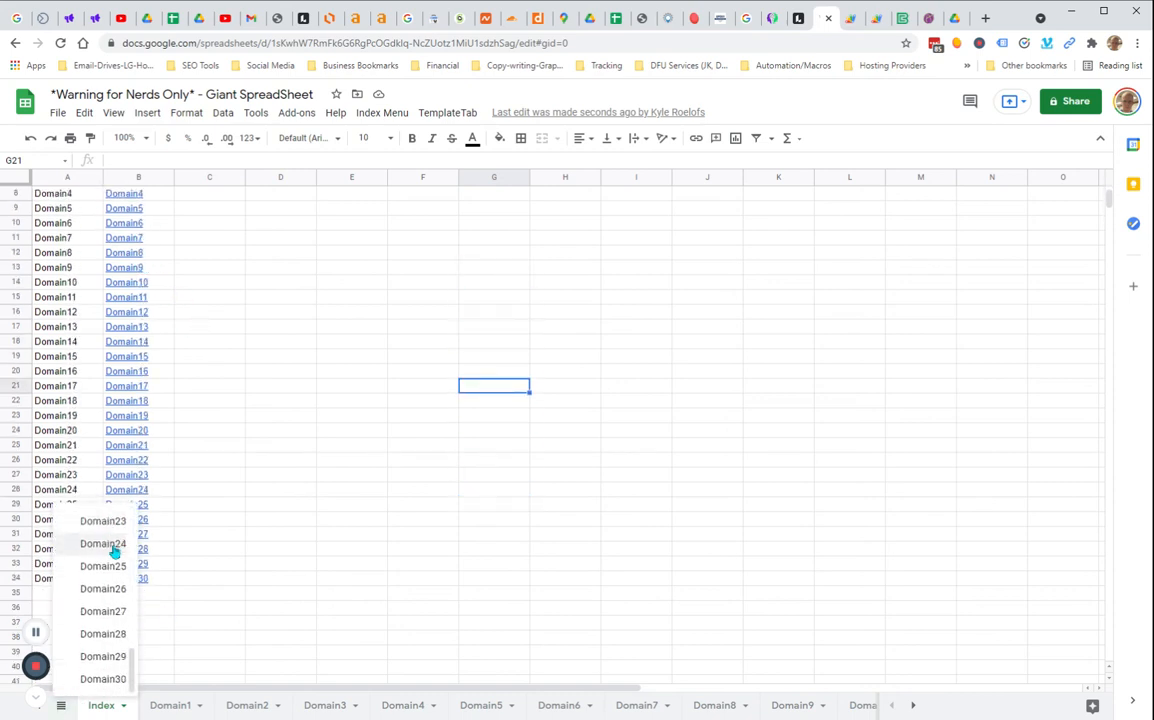
{"action": "left_click", "coordinate": [295, 541]}
{"action": "scroll", "coordinate": [335, 366], "scroll_direction": "up", "scroll_amount": 3}
{"action": "scroll", "coordinate": [332, 368], "scroll_direction": "down", "scroll_amount": 2}
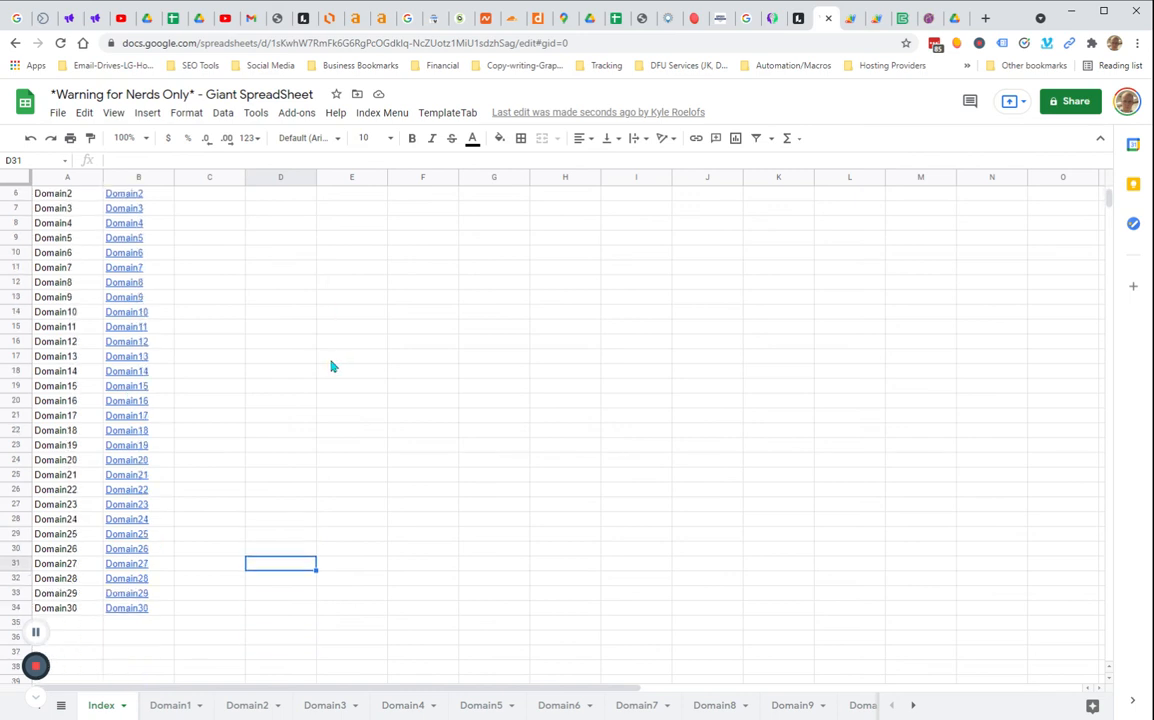
{"action": "scroll", "coordinate": [246, 472], "scroll_direction": "up", "scroll_amount": 1}
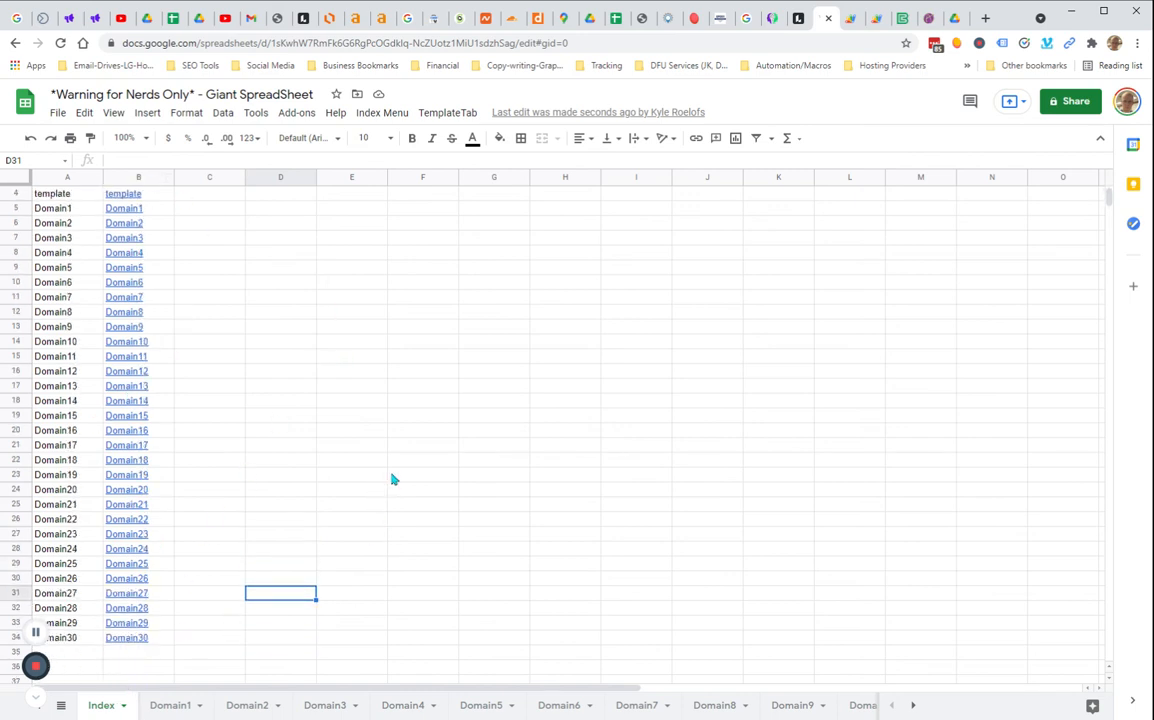
{"action": "scroll", "coordinate": [394, 479], "scroll_direction": "up", "scroll_amount": 1}
{"action": "scroll", "coordinate": [398, 481], "scroll_direction": "down", "scroll_amount": 1}
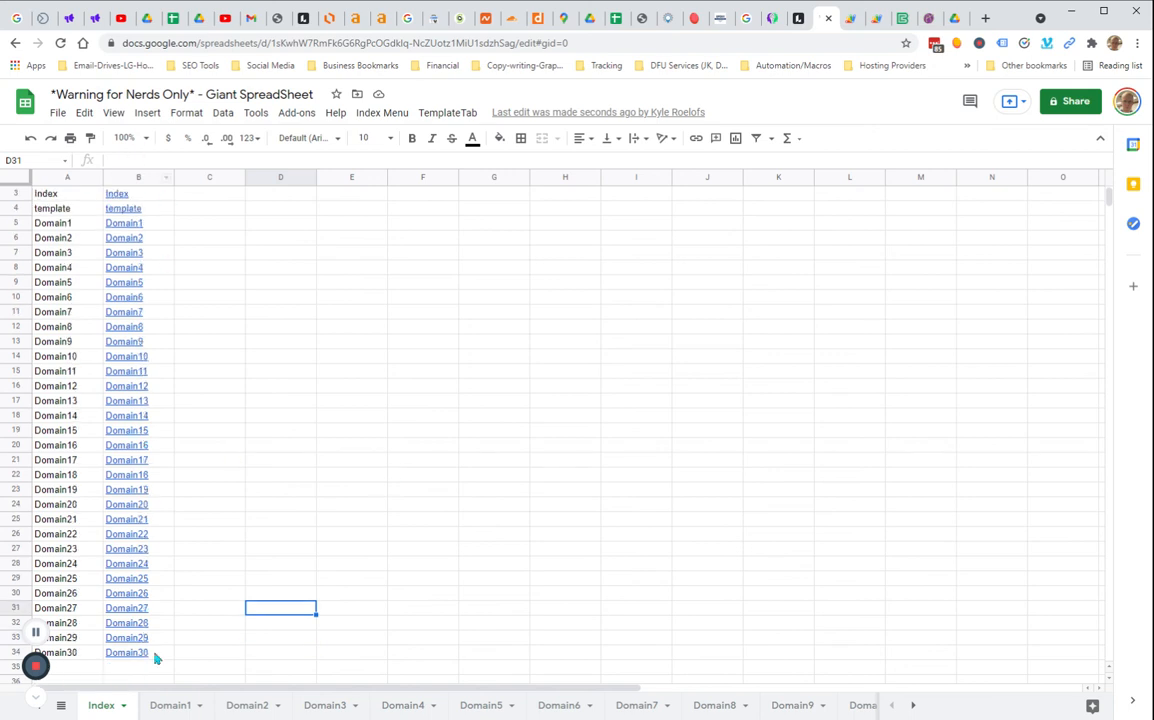
{"action": "scroll", "coordinate": [240, 350], "scroll_direction": "down", "scroll_amount": 4}
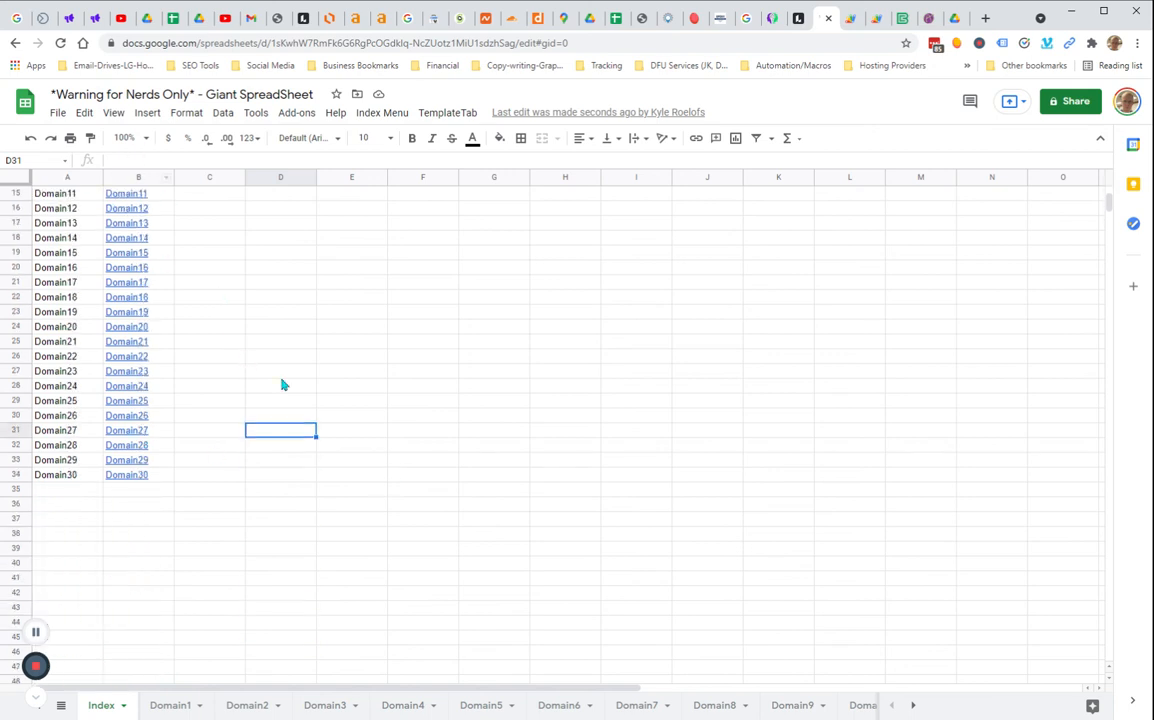
{"action": "scroll", "coordinate": [285, 386], "scroll_direction": "up", "scroll_amount": 5}
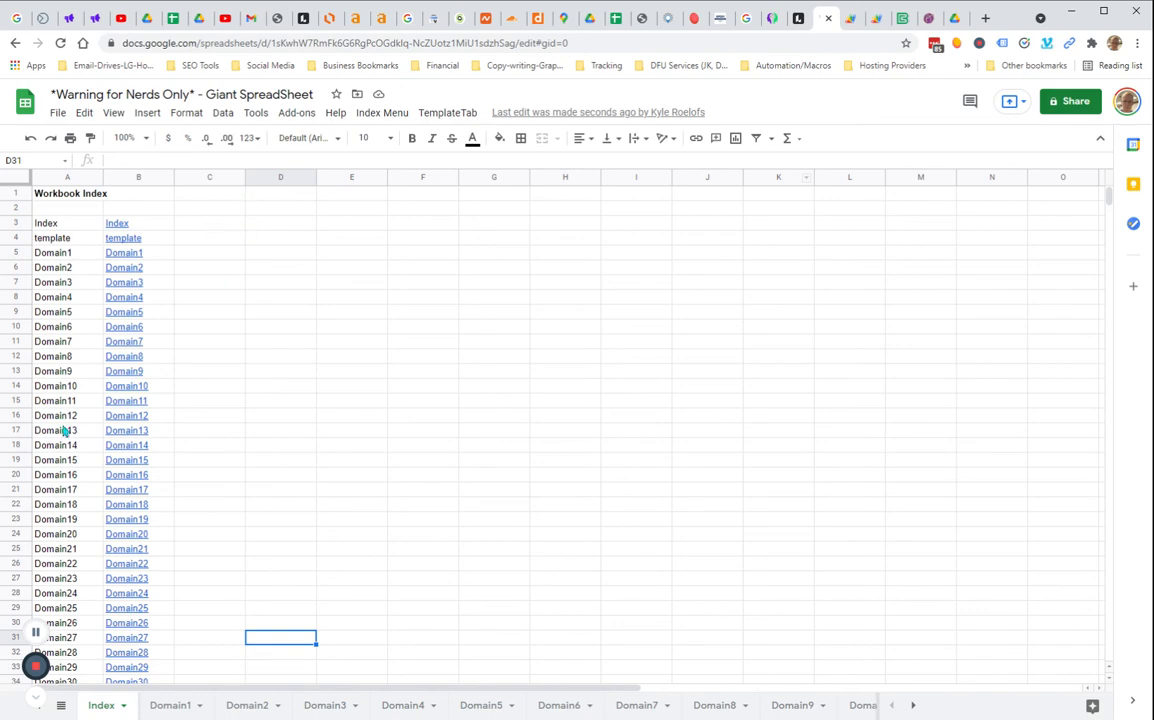
Open the Domain1 sheet and examine its domain cell, Backlink Site column and anchor-text rows
{"action": "left_click", "coordinate": [168, 703]}
{"action": "left_click", "coordinate": [562, 406]}
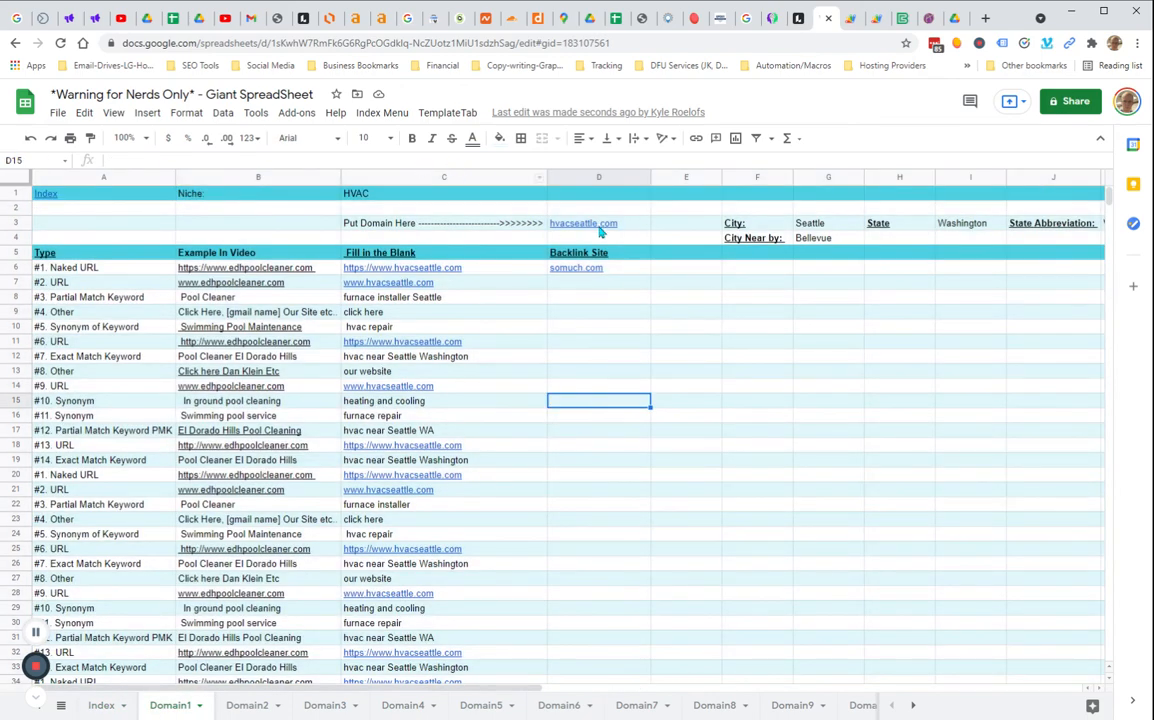
{"action": "left_click", "coordinate": [631, 226]}
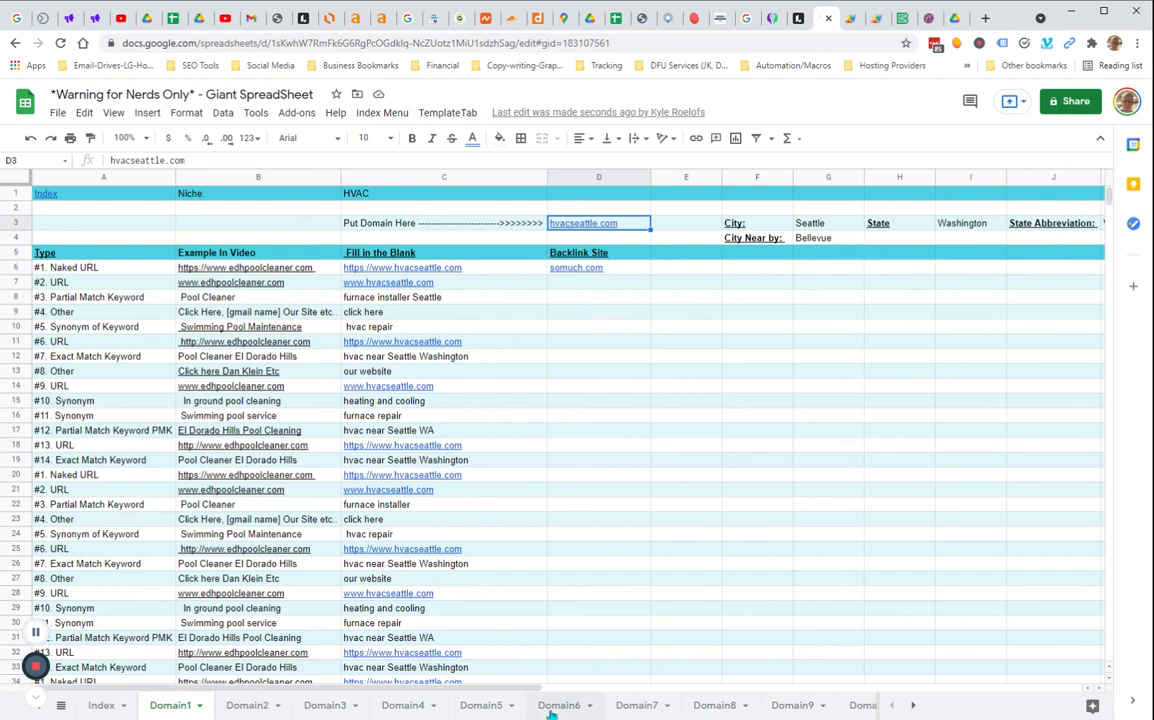
{"action": "left_click_drag", "start_coordinate": [620, 269], "coordinate": [618, 505]}
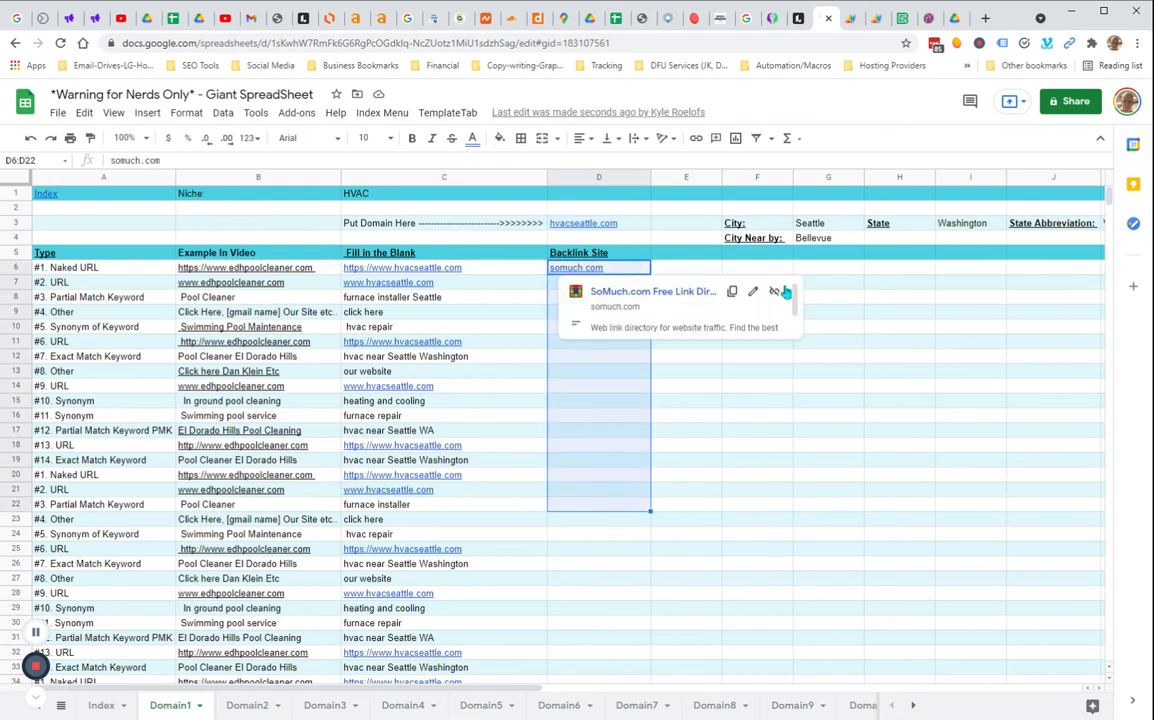
{"action": "left_click", "coordinate": [758, 506]}
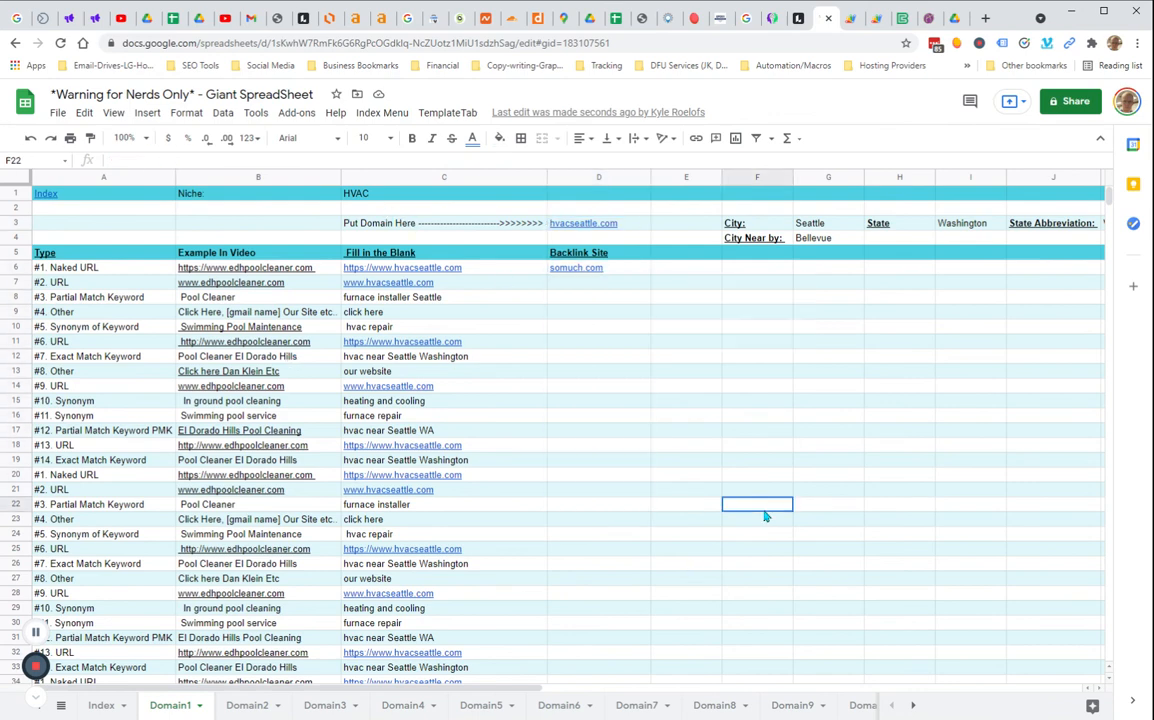
{"action": "scroll", "coordinate": [652, 381], "scroll_direction": "down", "scroll_amount": 15}
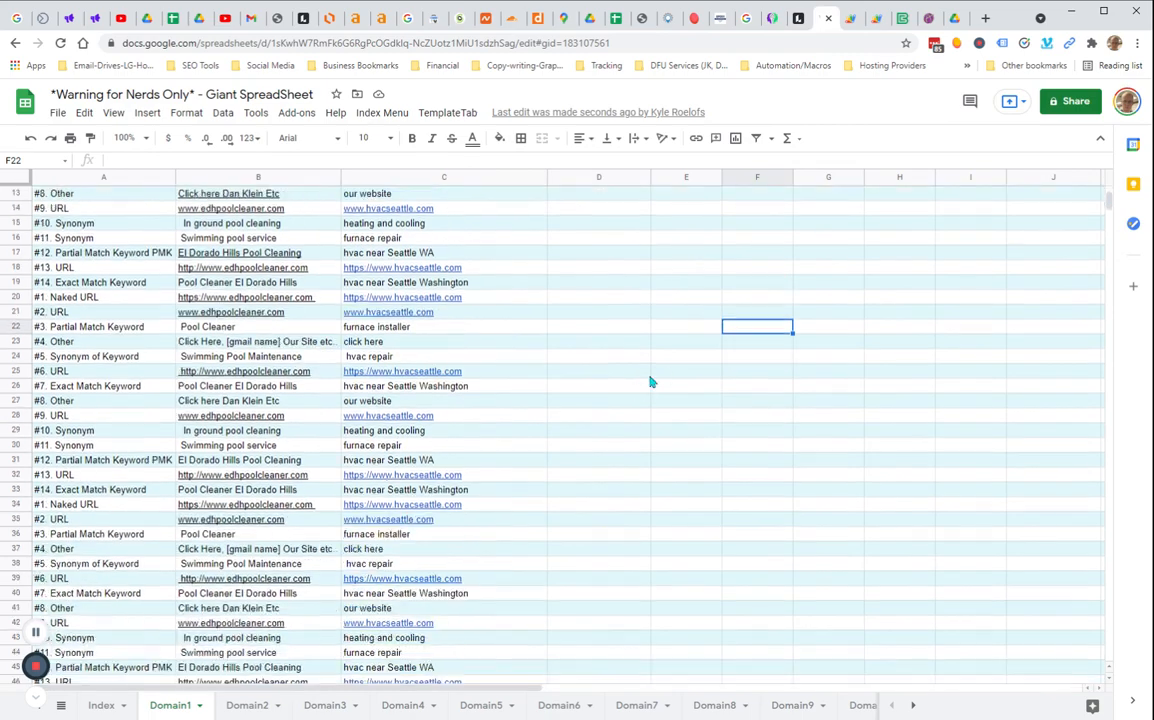
{"action": "scroll", "coordinate": [350, 366], "scroll_direction": "down", "scroll_amount": 8}
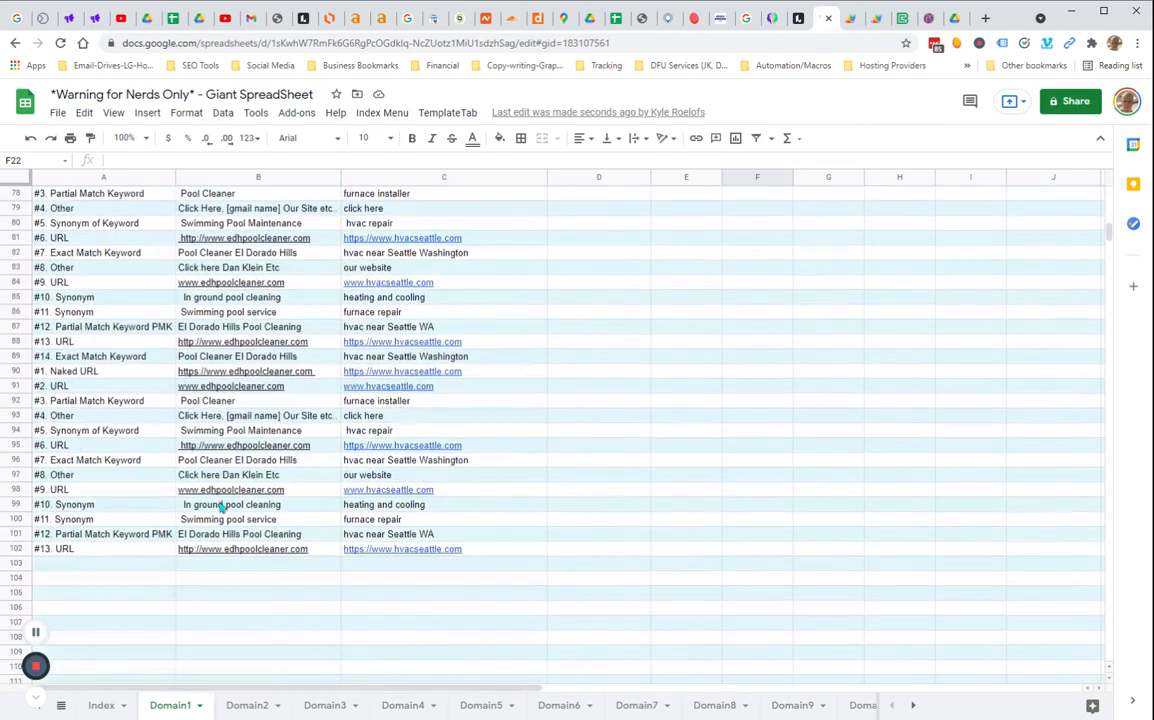
{"action": "scroll", "coordinate": [592, 457], "scroll_direction": "up", "scroll_amount": 5}
{"action": "scroll", "coordinate": [610, 445], "scroll_direction": "up", "scroll_amount": 10}
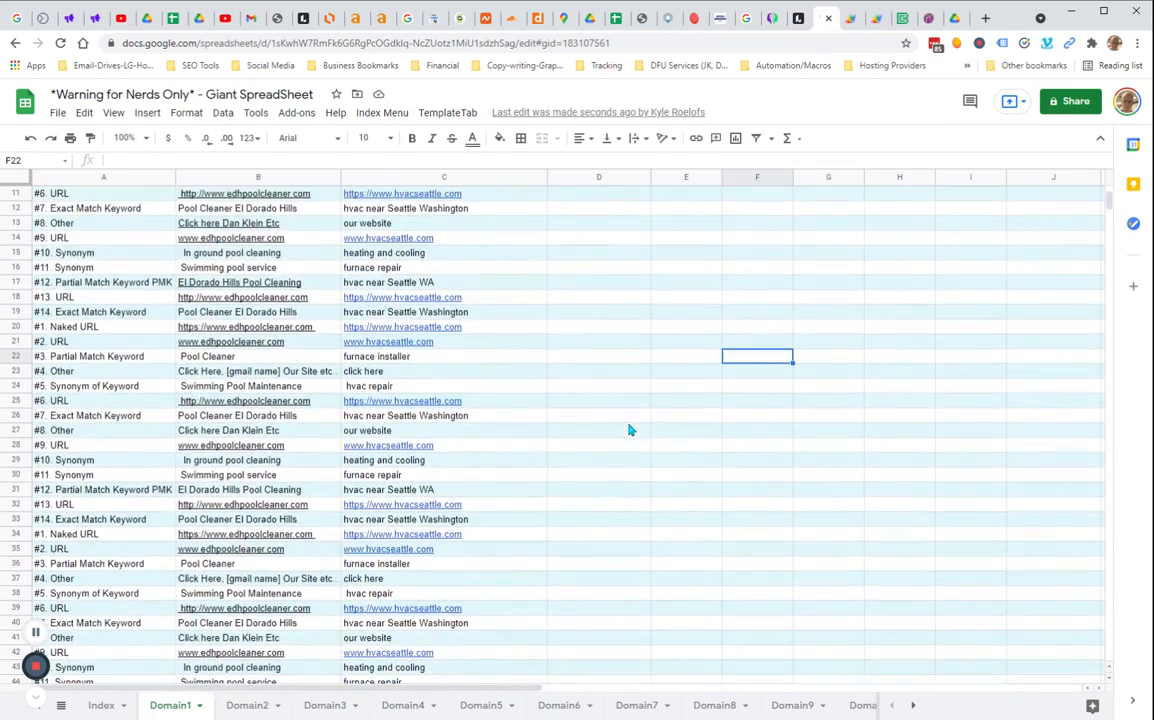
{"action": "left_click", "coordinate": [752, 312]}
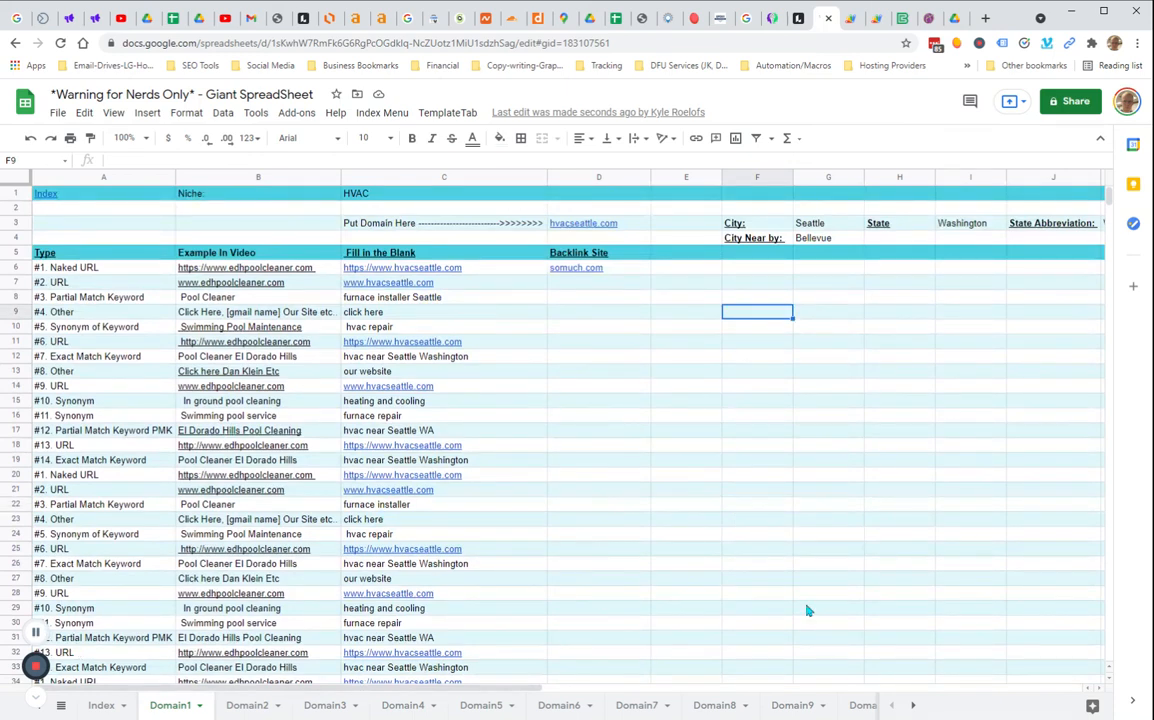